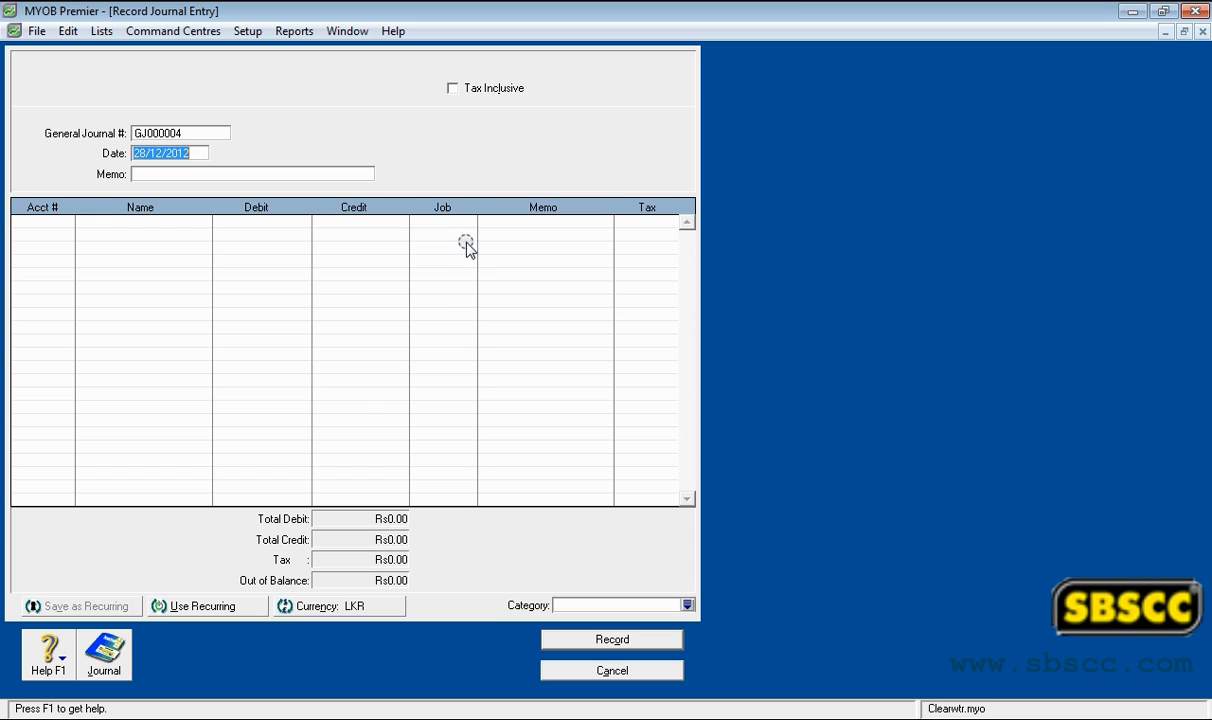
# - Switch the Tax Inclusive option on and off again, and go through the journal number, date and memo fields
pyautogui.click(454, 90)
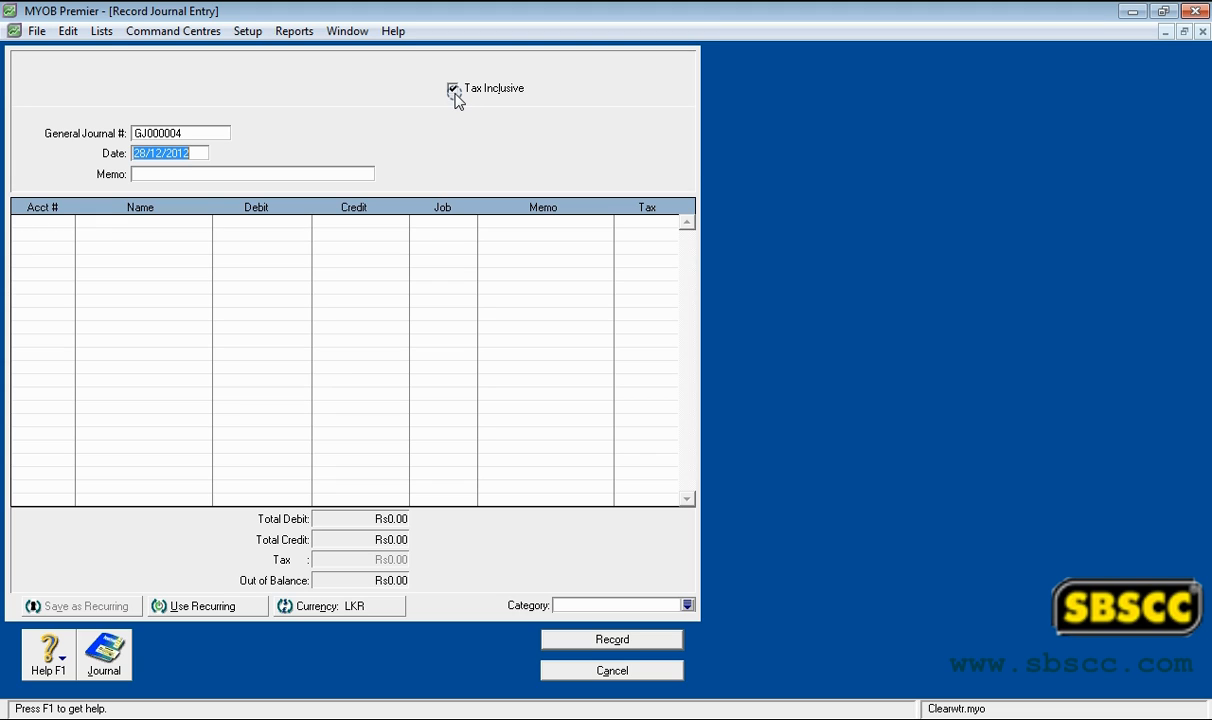
pyautogui.click(454, 91)
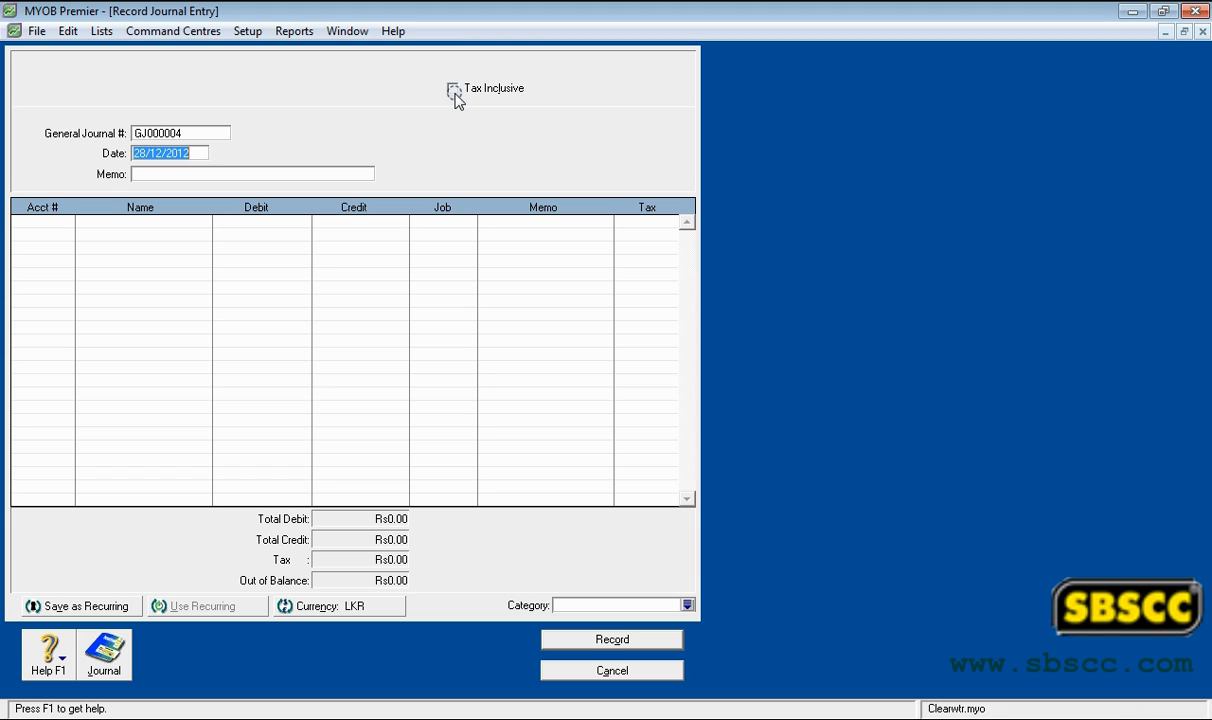
pyautogui.click(214, 134)
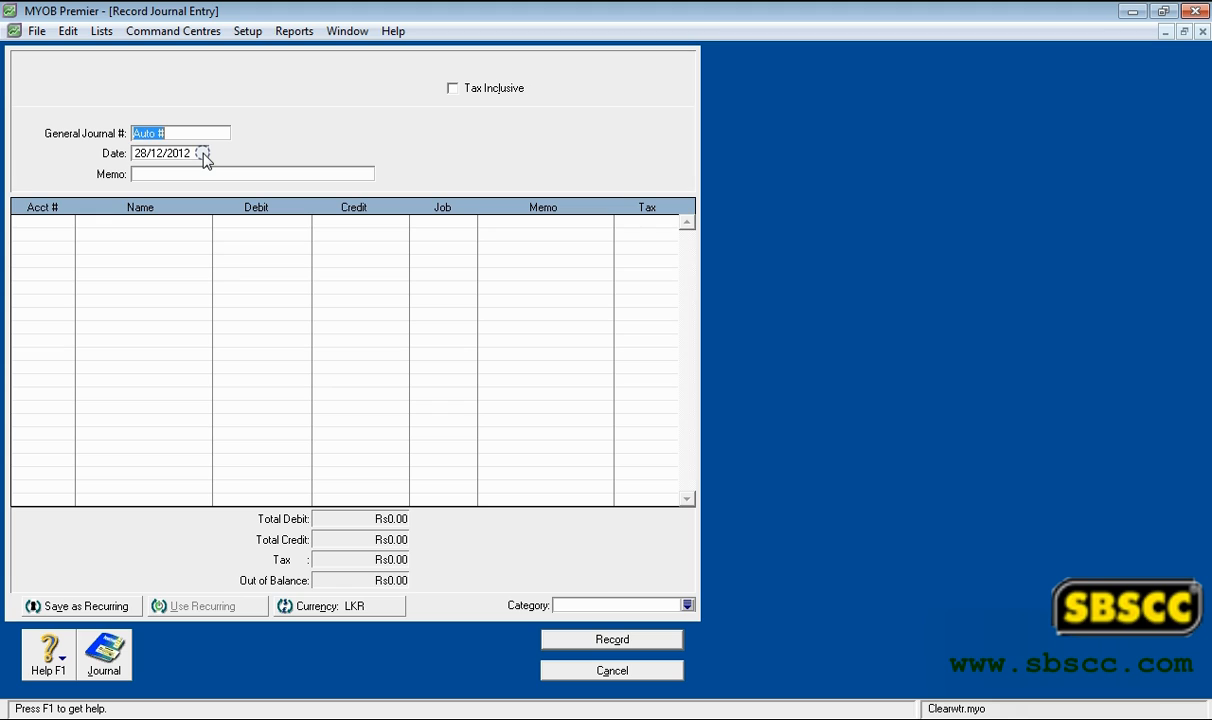
pyautogui.click(202, 153)
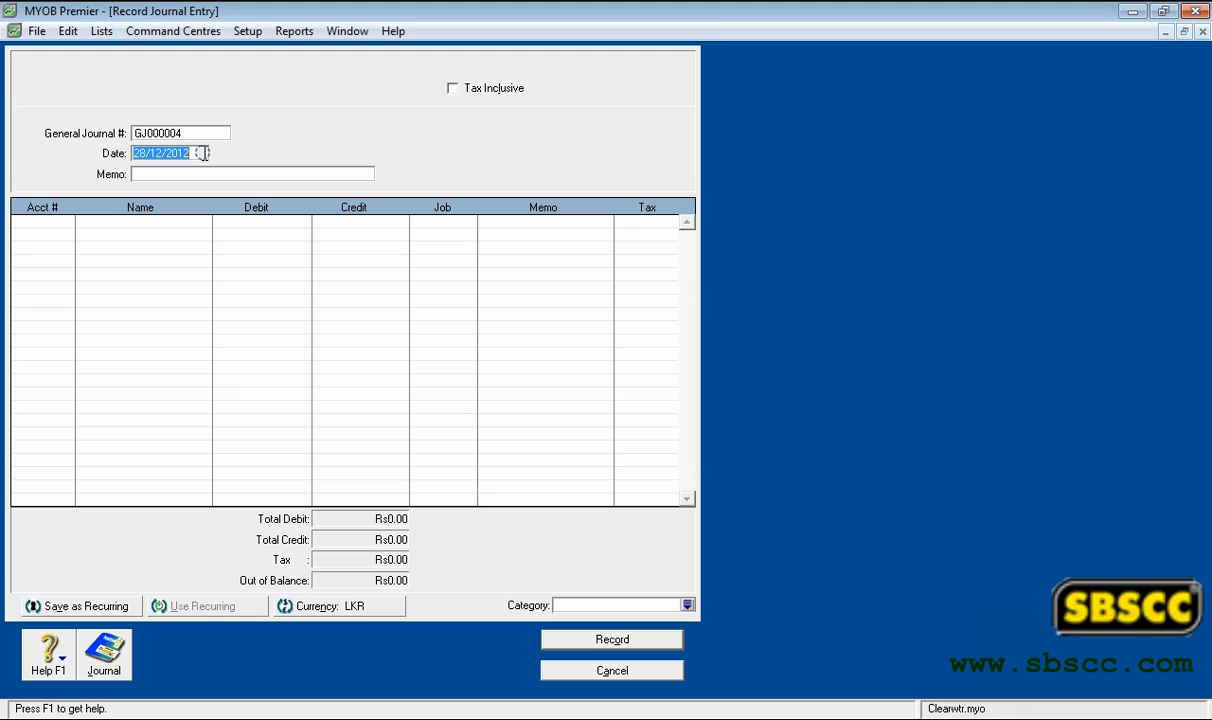
pyautogui.click(198, 172)
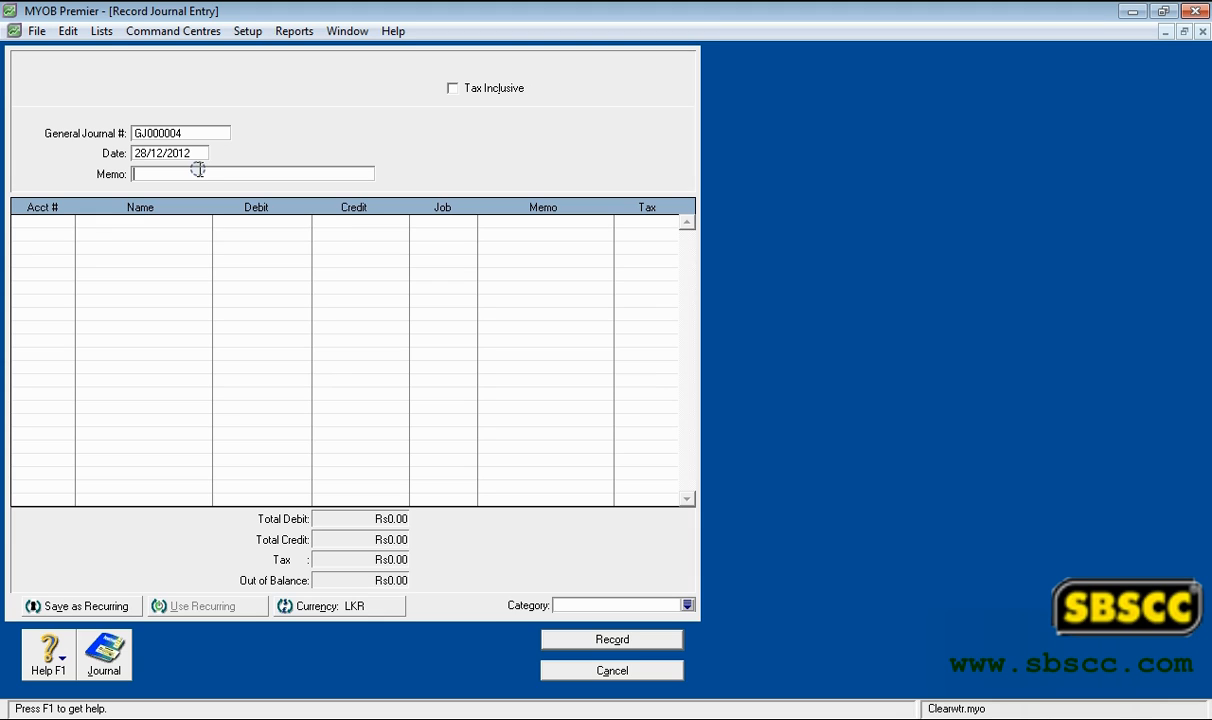
# - Check the Windows preferences for how accounts are selected and displayed, and return to the journal entry
pyautogui.click(67, 224)
pyautogui.click(238, 31)
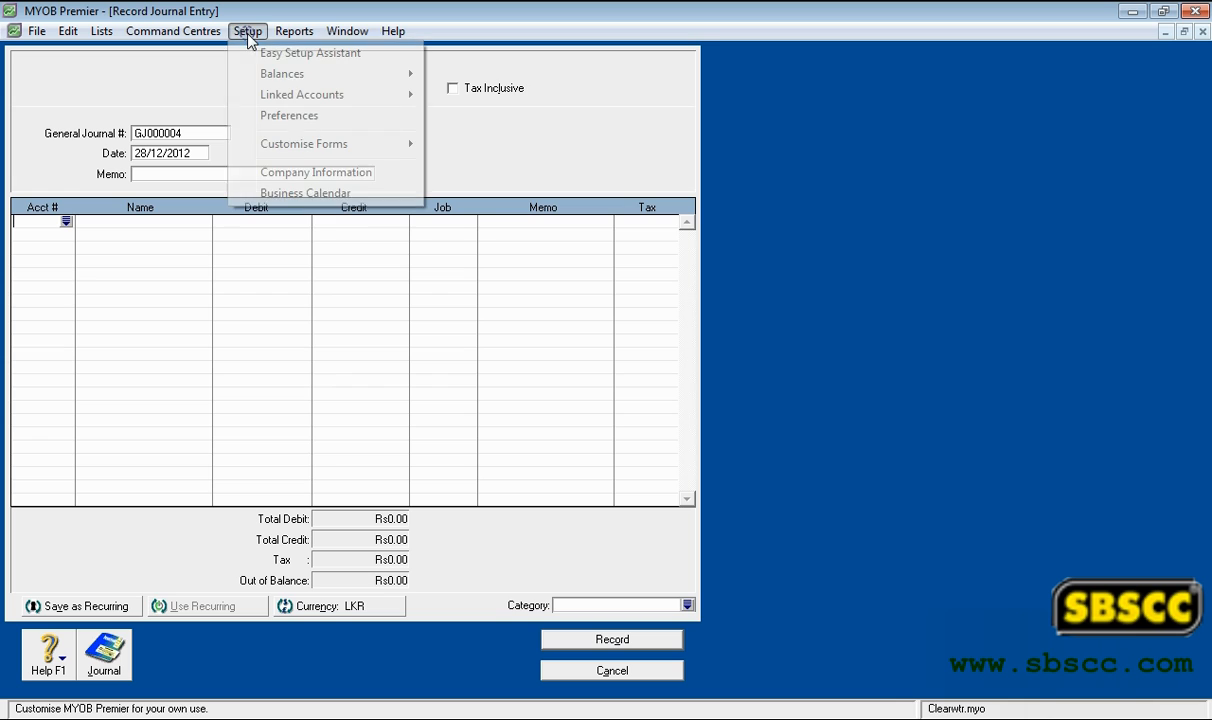
pyautogui.click(251, 116)
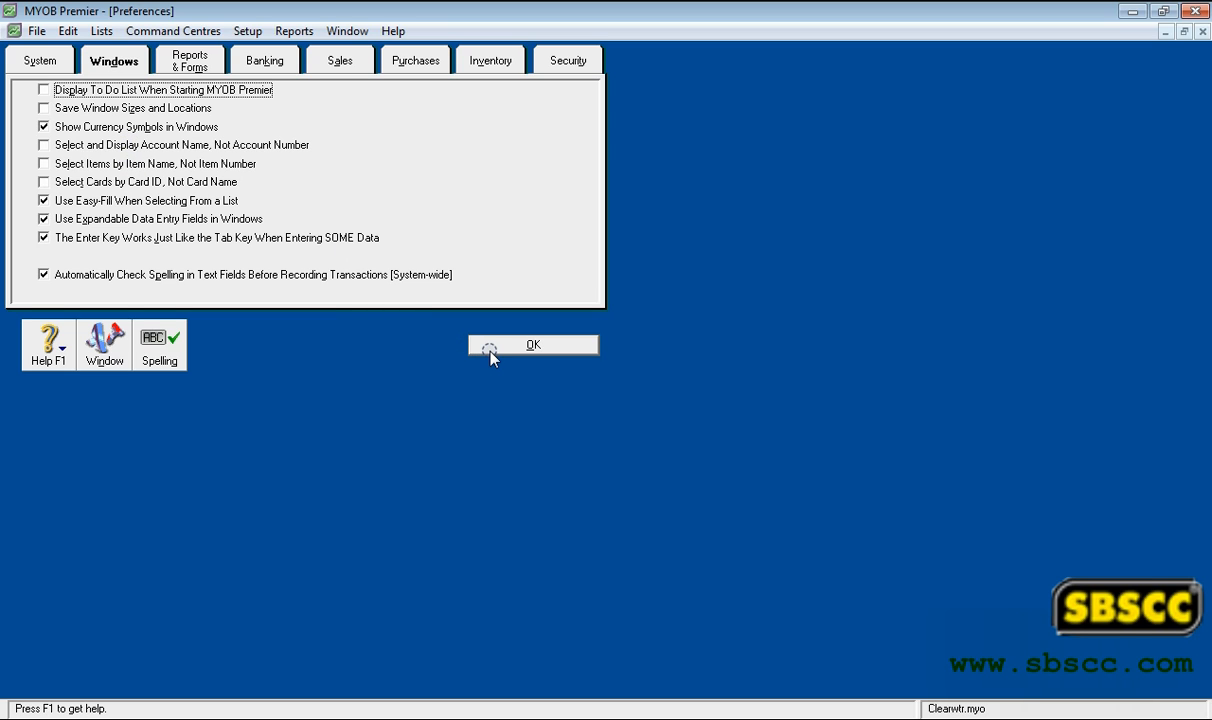
pyautogui.click(492, 350)
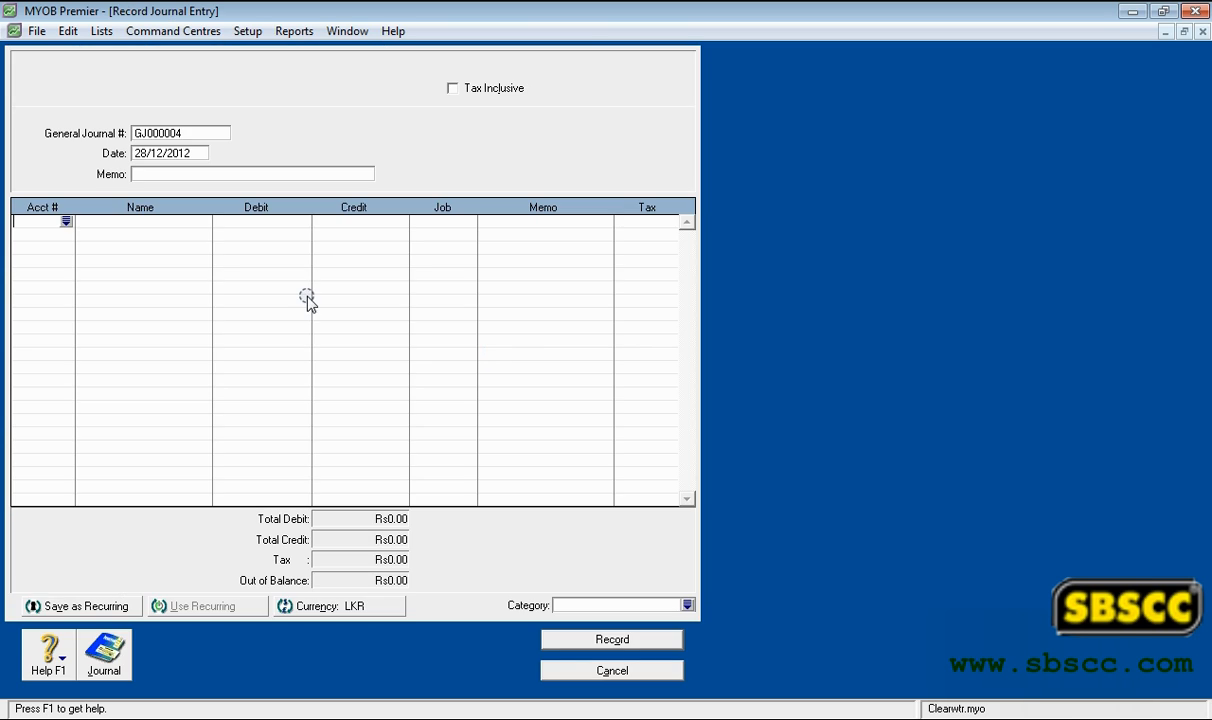
# - Add the Bank Charges expense account as the first journal line with a debit of Rs5,000.00
pyautogui.click(65, 221)
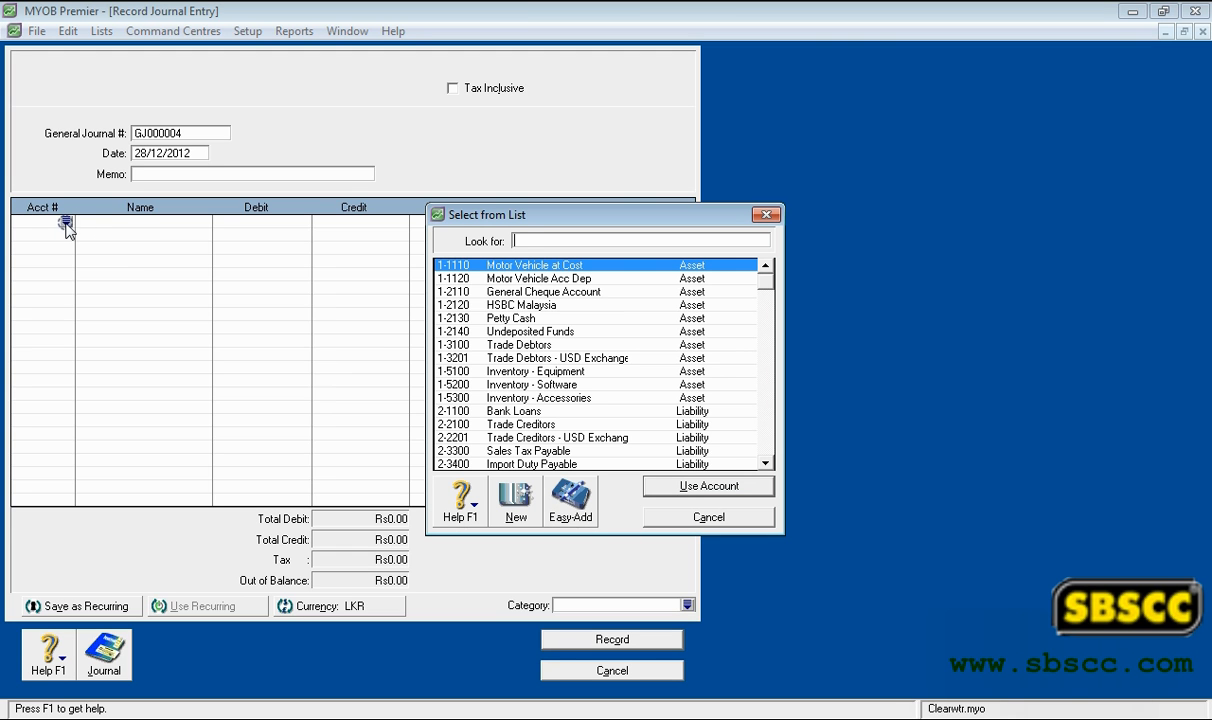
pyautogui.moveTo(765, 463); pyautogui.dragTo(766, 467)
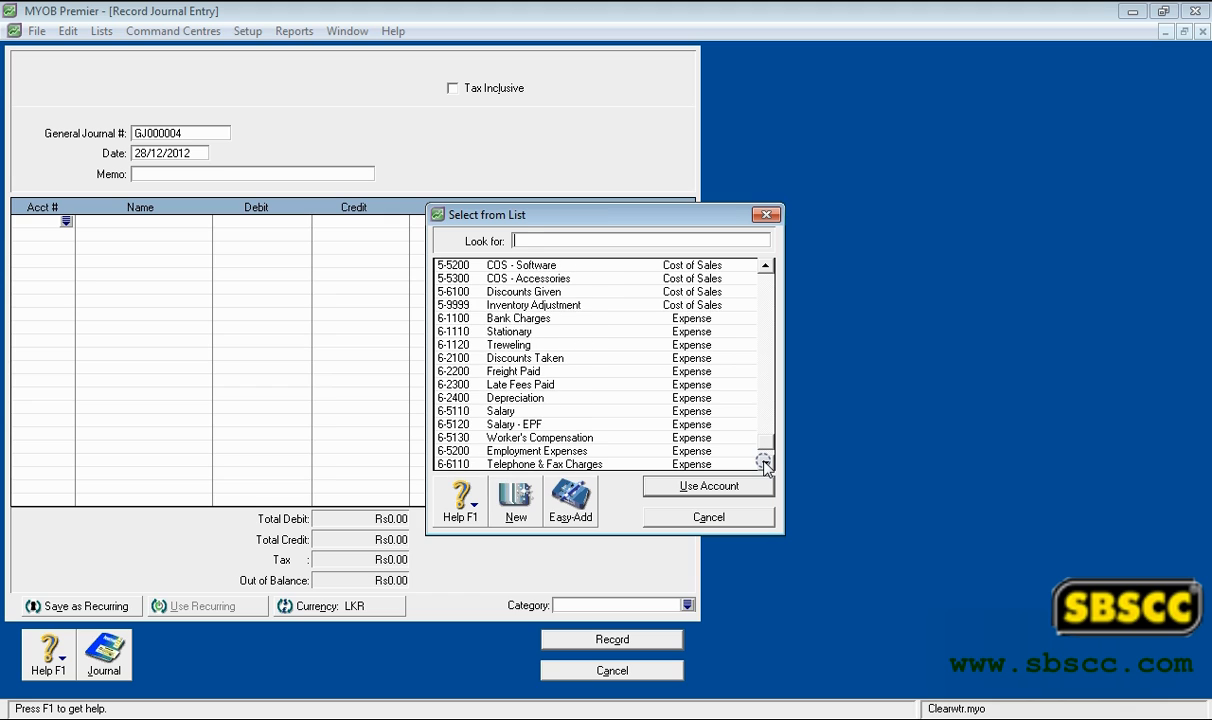
pyautogui.doubleClick(548, 319)
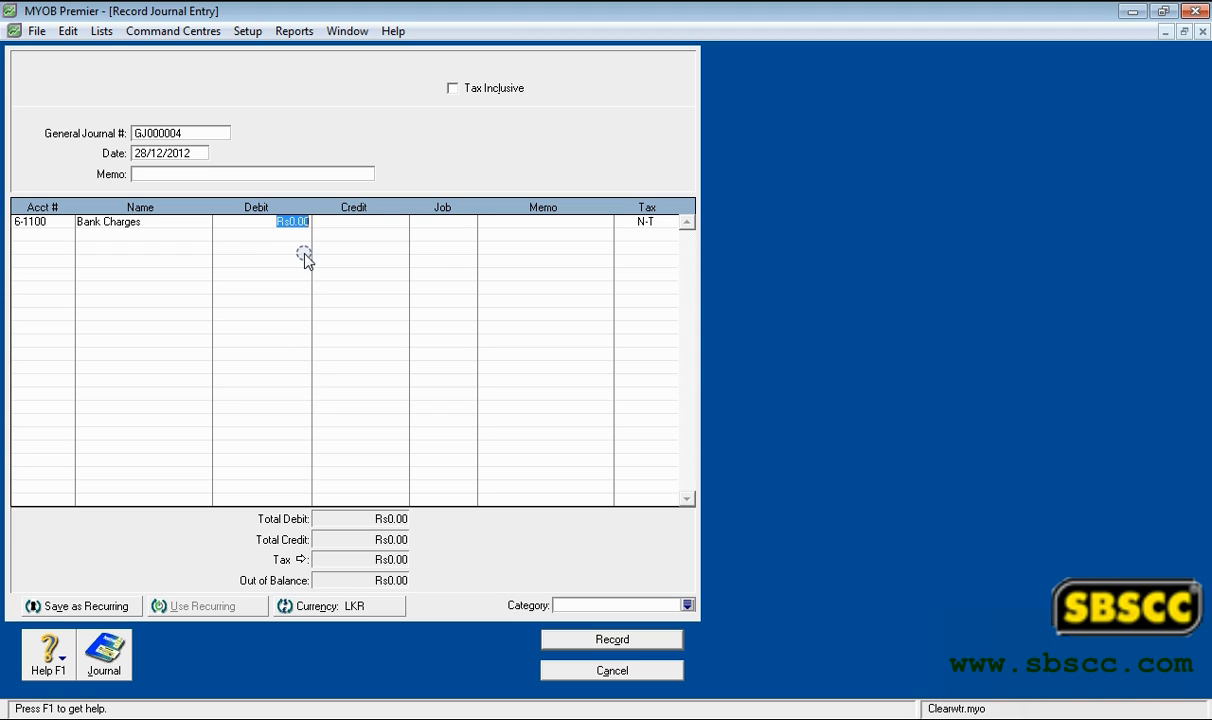
pyautogui.write('000')
pyautogui.click(328, 222)
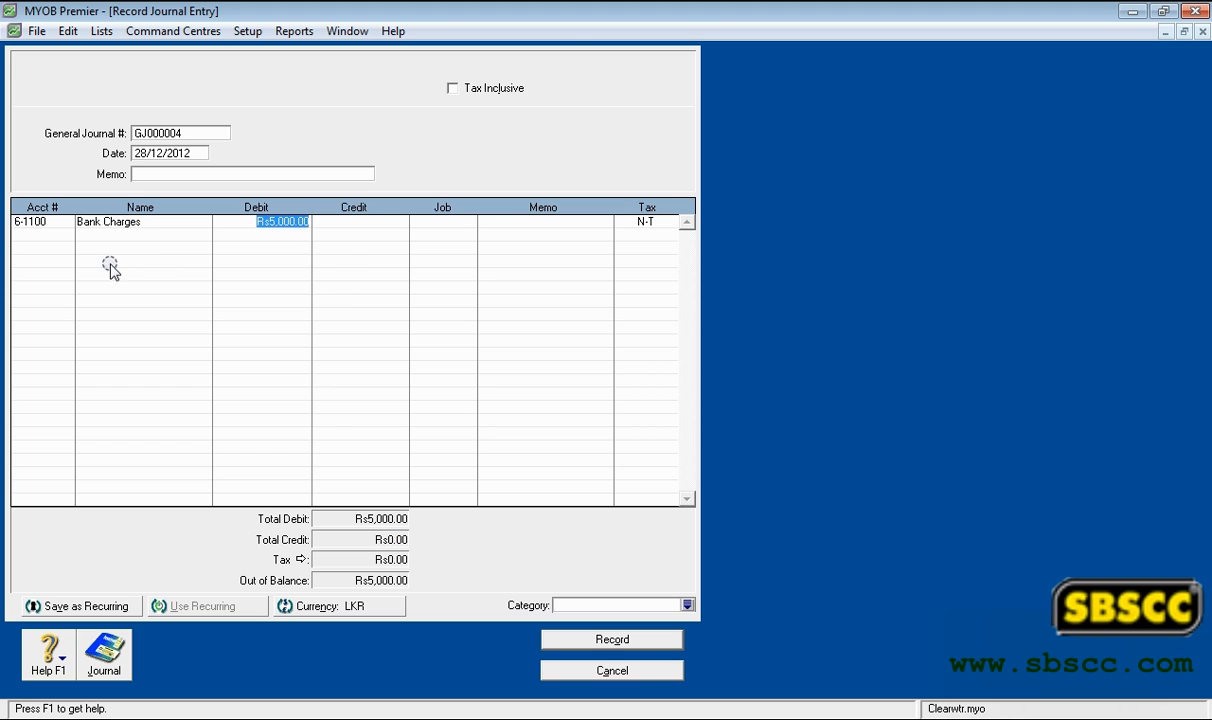
# - Add the General Cheque Account as the second journal line with a credit of Rs5,000.00
pyautogui.click(67, 240)
pyautogui.click(66, 236)
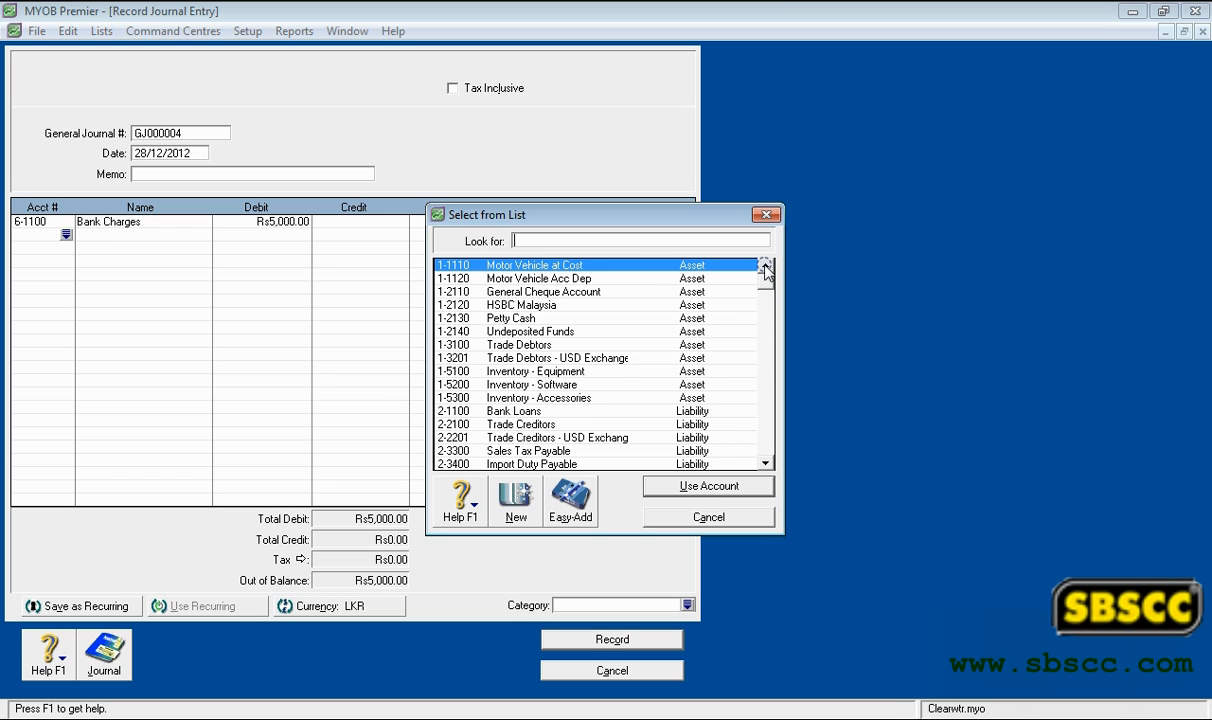
pyautogui.doubleClick(530, 291)
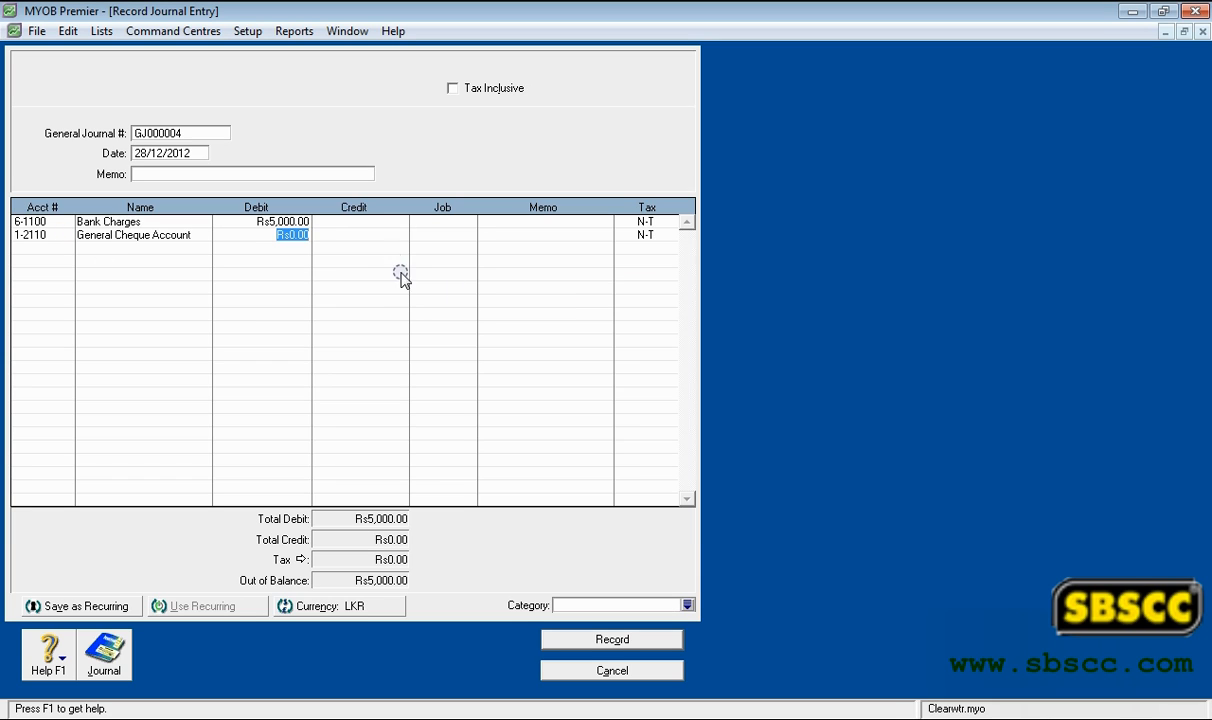
pyautogui.click(391, 237)
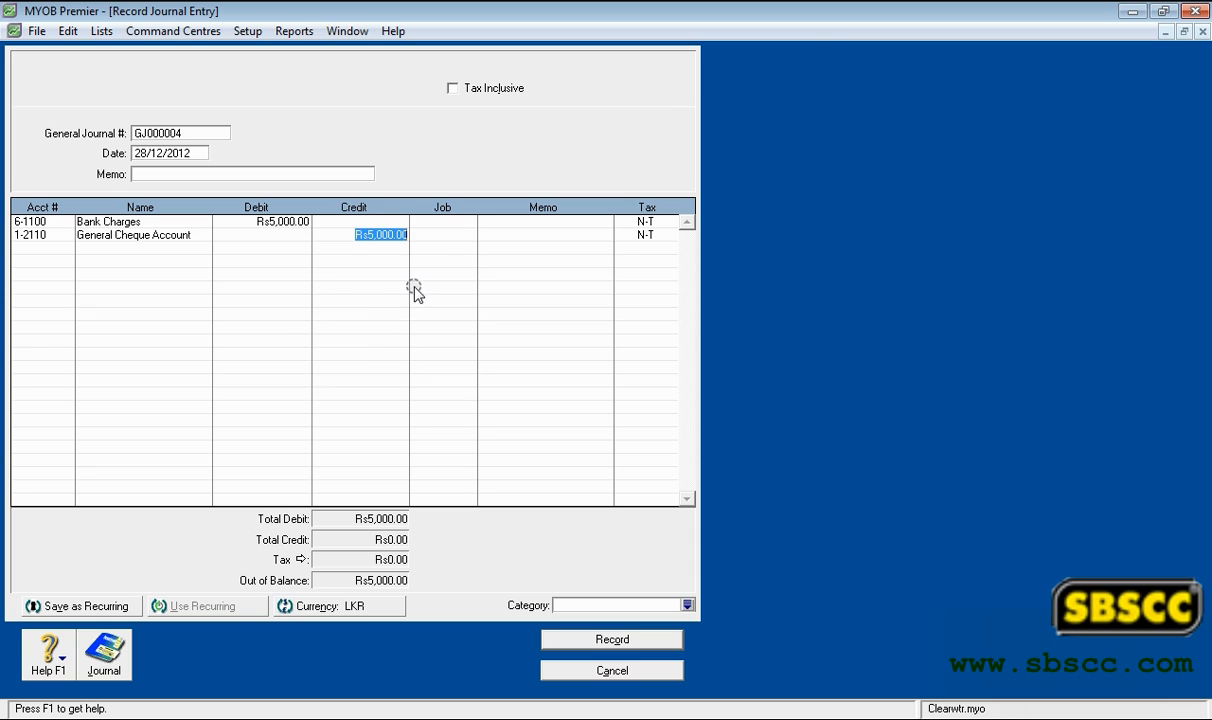
# - View the list of jobs available for the General Cheque Account line, and close it without choosing one
pyautogui.click(452, 238)
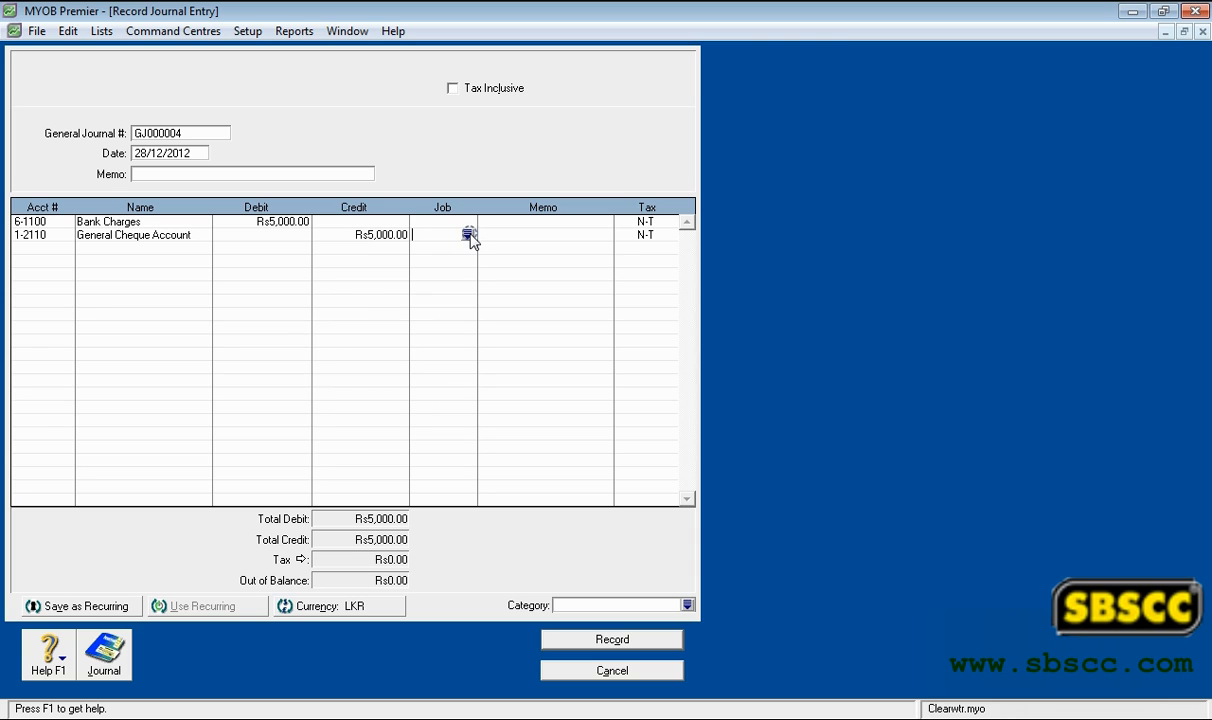
pyautogui.click(466, 234)
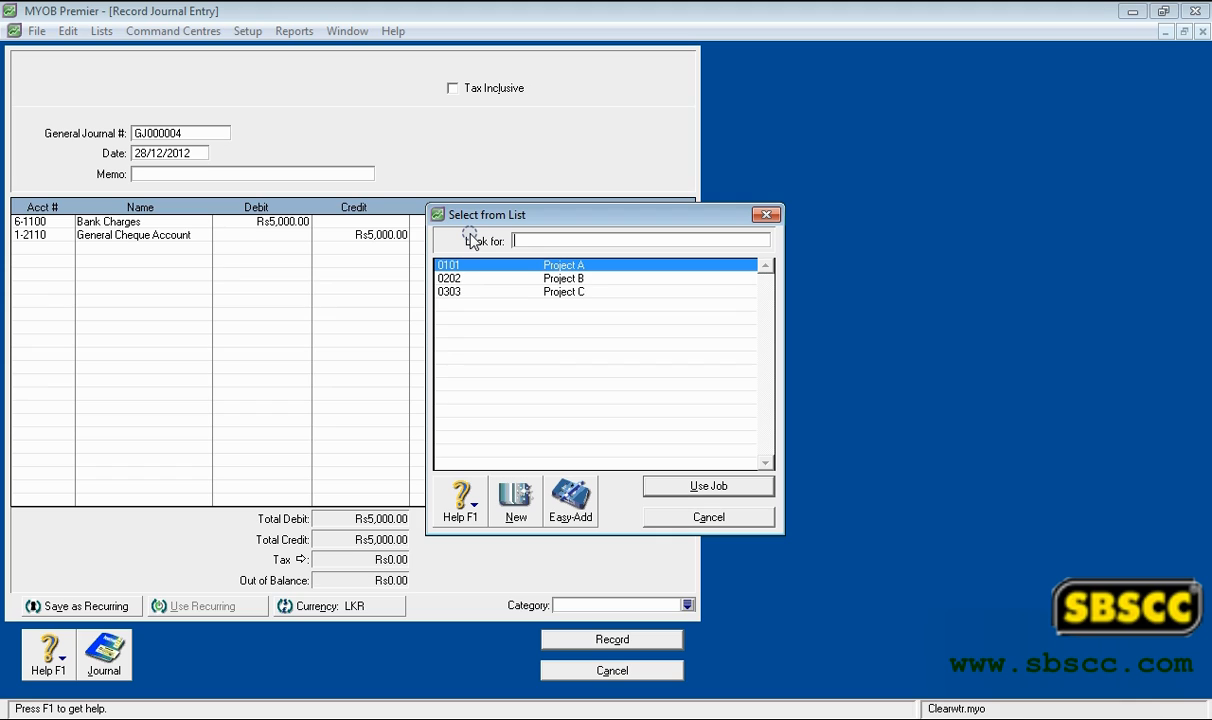
pyautogui.click(693, 519)
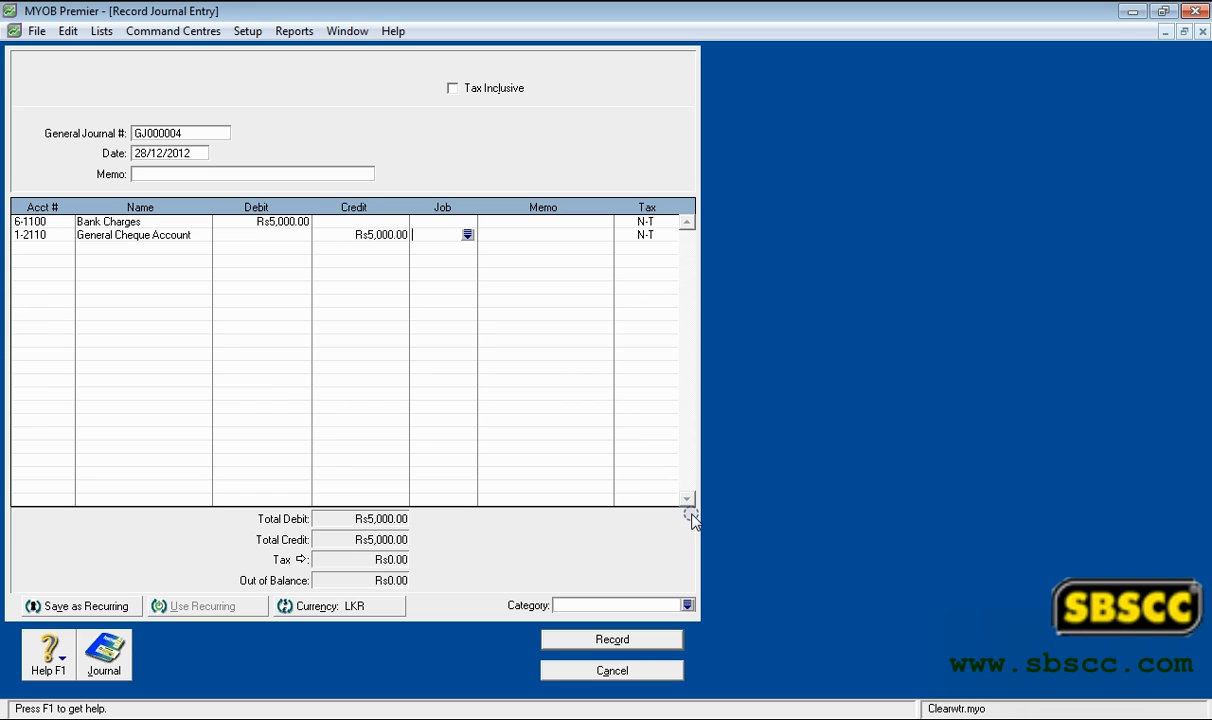
# - Skip the line memo and apply the Non-Taxable (N-T) tax code to the General Cheque Account line
pyautogui.click(600, 236)
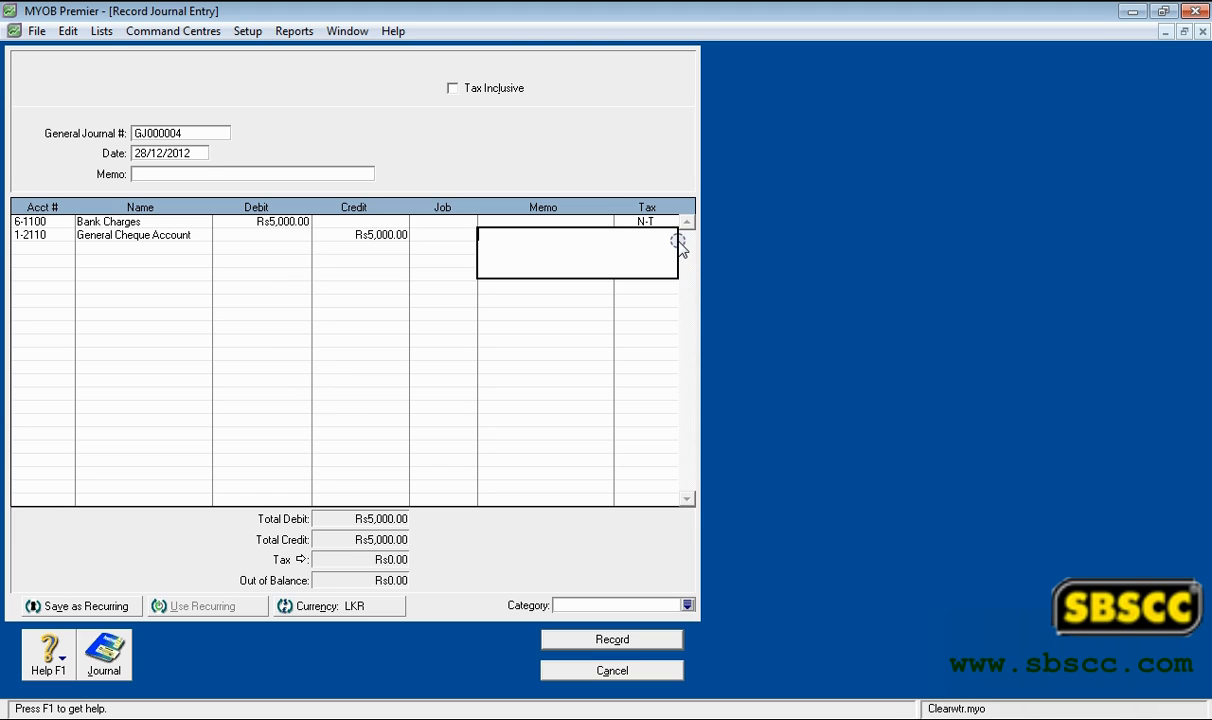
pyautogui.press('Tab')
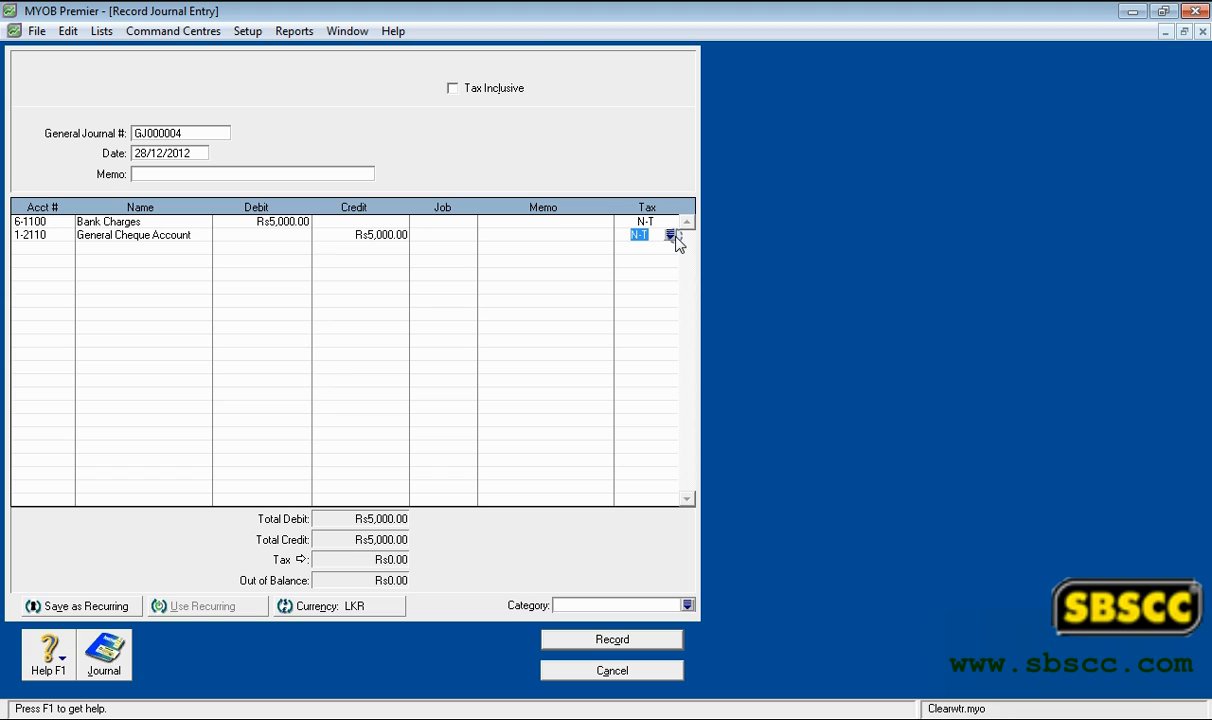
pyautogui.click(670, 235)
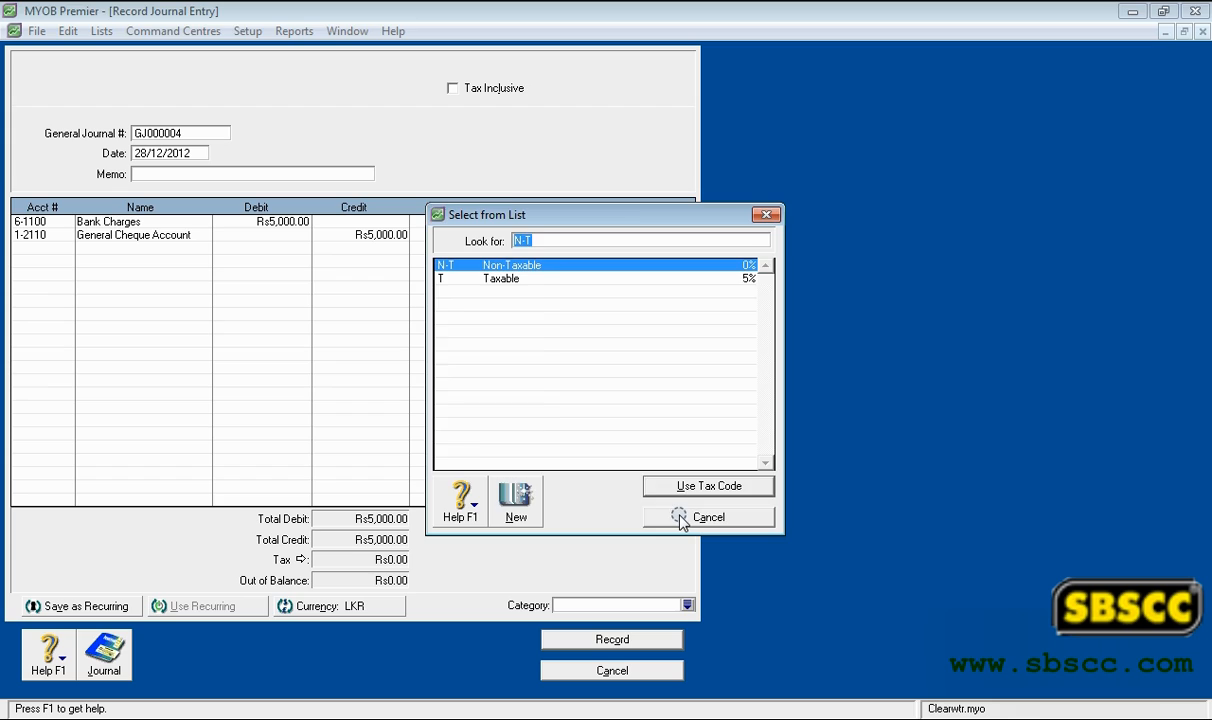
pyautogui.click(652, 487)
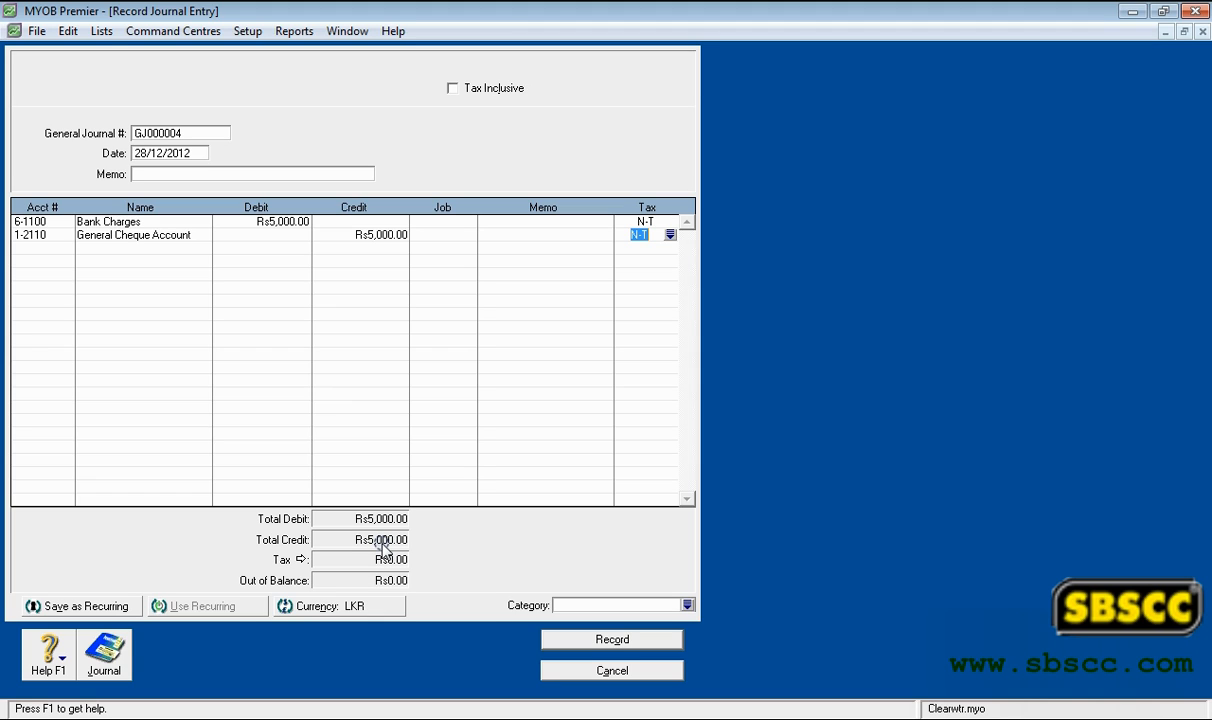
# - Save the journal entry as a monthly recurring transaction named "charges"
pyautogui.click(602, 641)
pyautogui.click(603, 641)
pyautogui.click(95, 610)
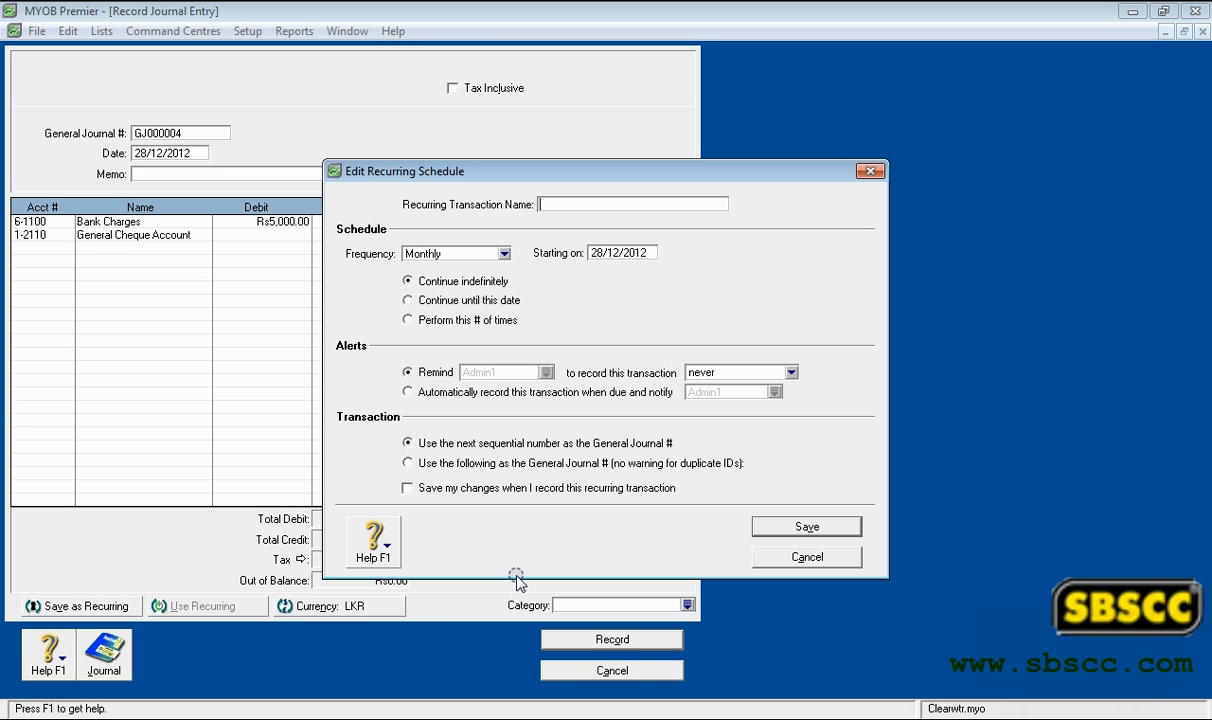
pyautogui.write('charges')
pyautogui.click(808, 528)
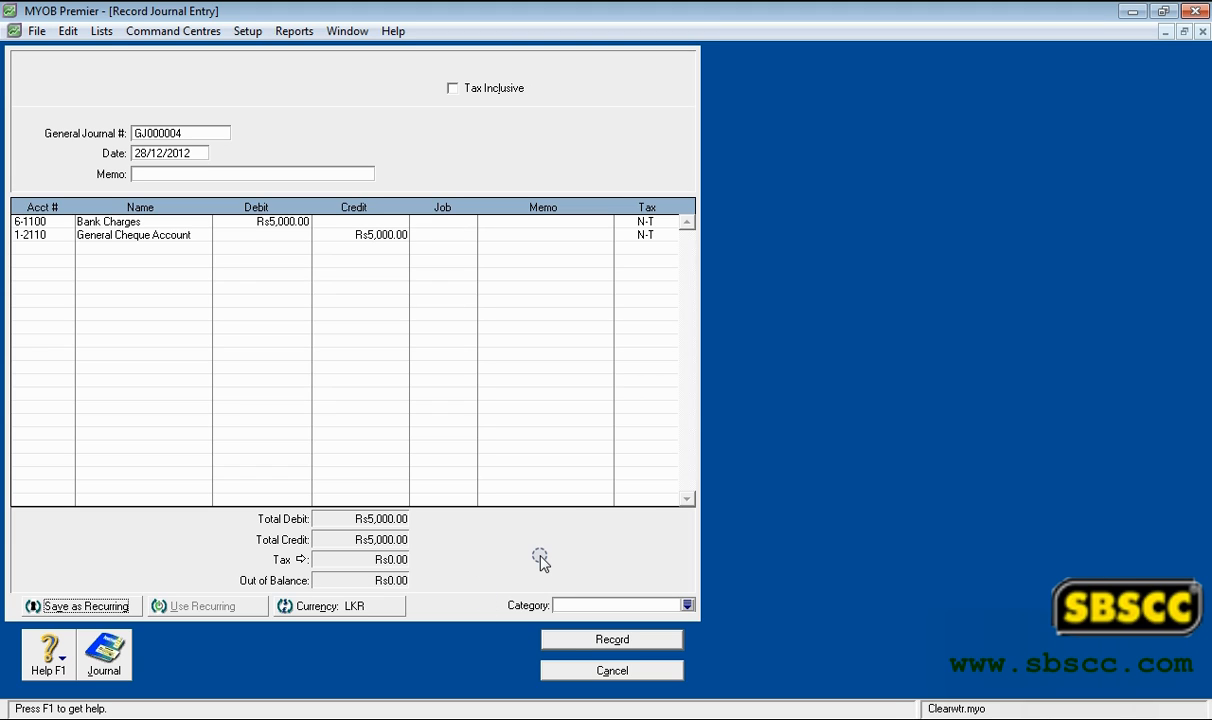
# - Cancel the current entry and fill a new journal entry from the recurring transaction "charges"
pyautogui.click(579, 673)
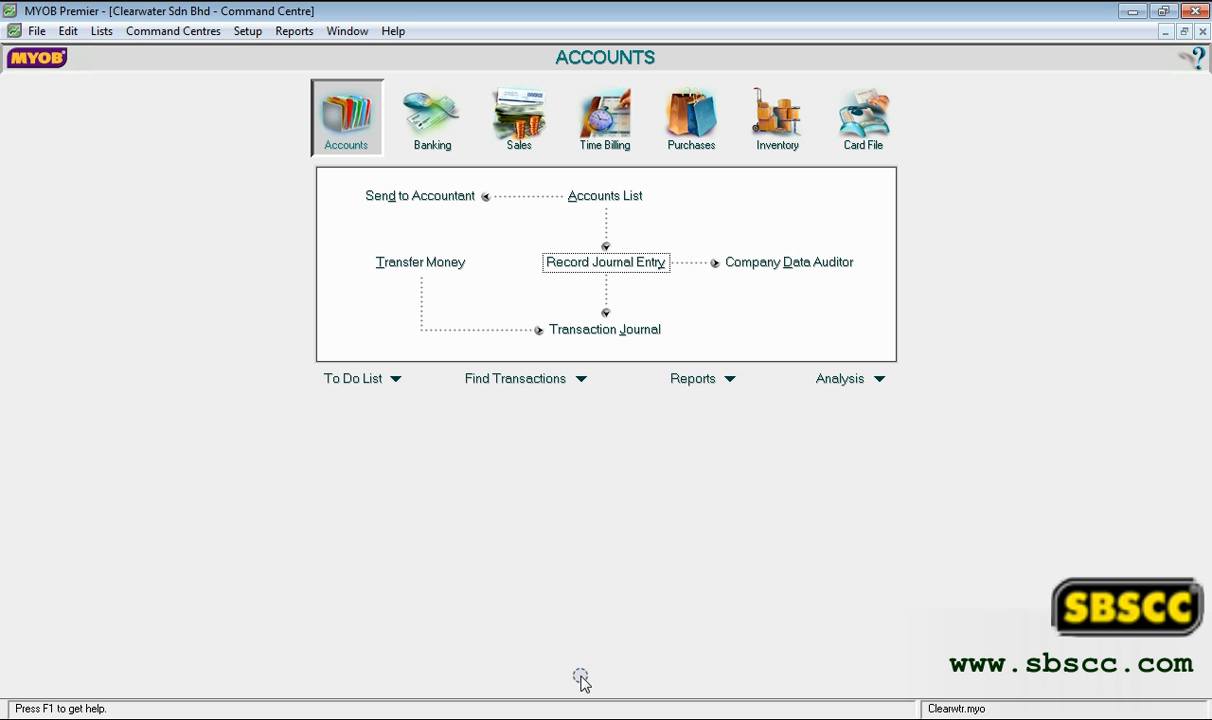
pyautogui.click(588, 262)
pyautogui.click(196, 605)
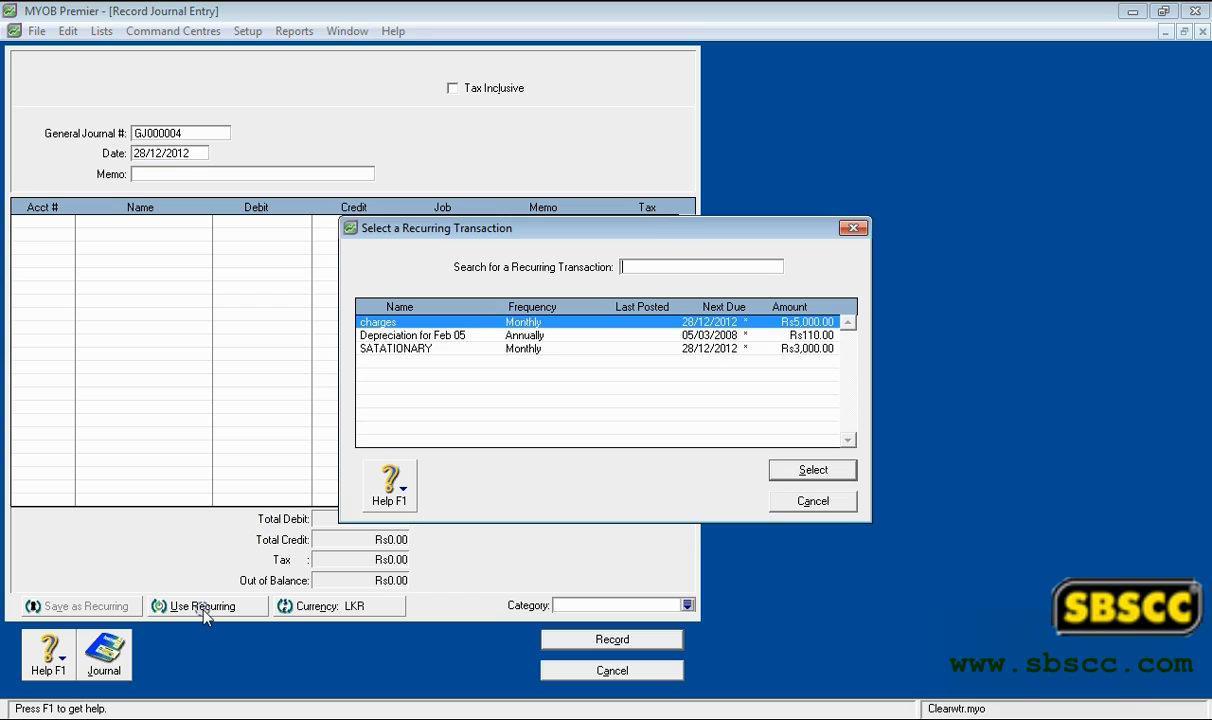
pyautogui.doubleClick(468, 323)
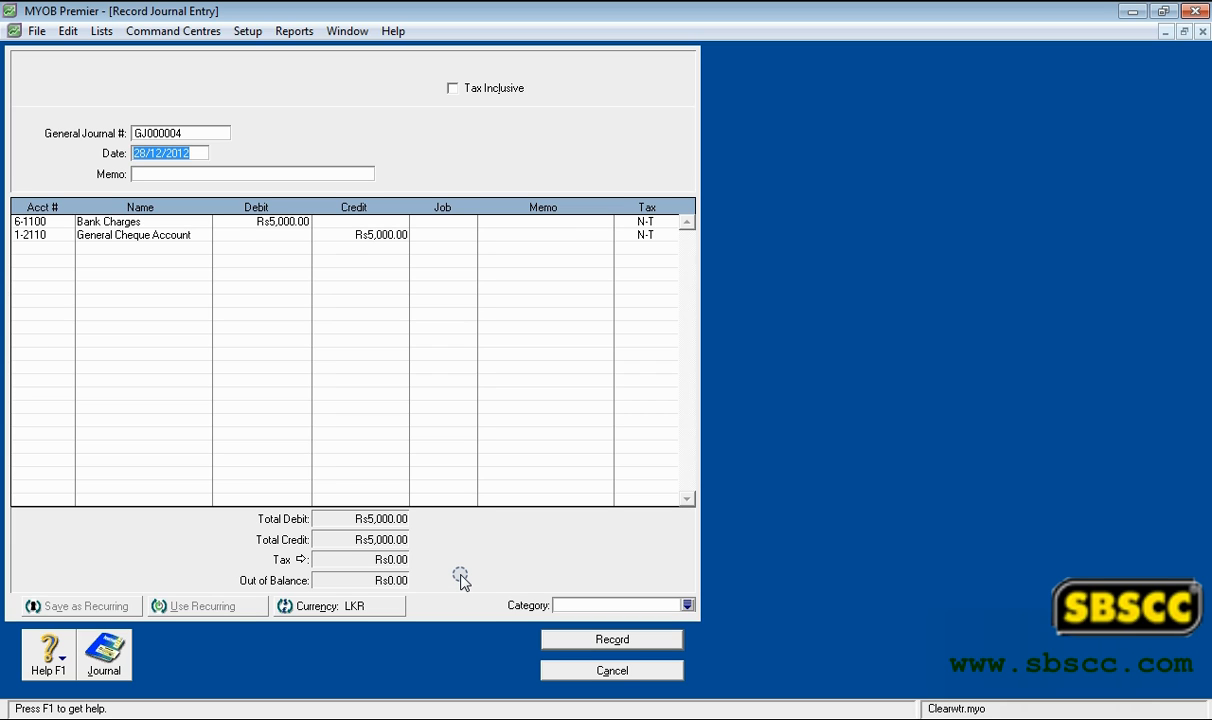
# - View the currencies available for the journal entry, and leave the exchange rate settings without changing them
pyautogui.click(370, 605)
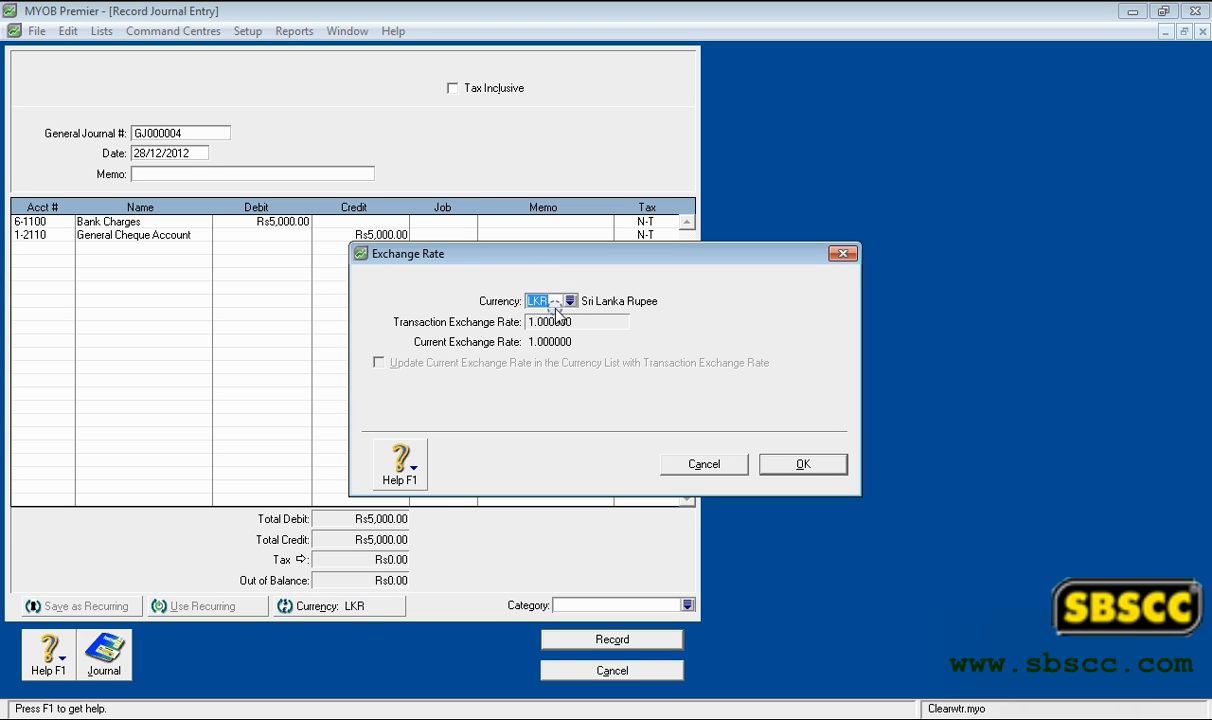
pyautogui.click(569, 301)
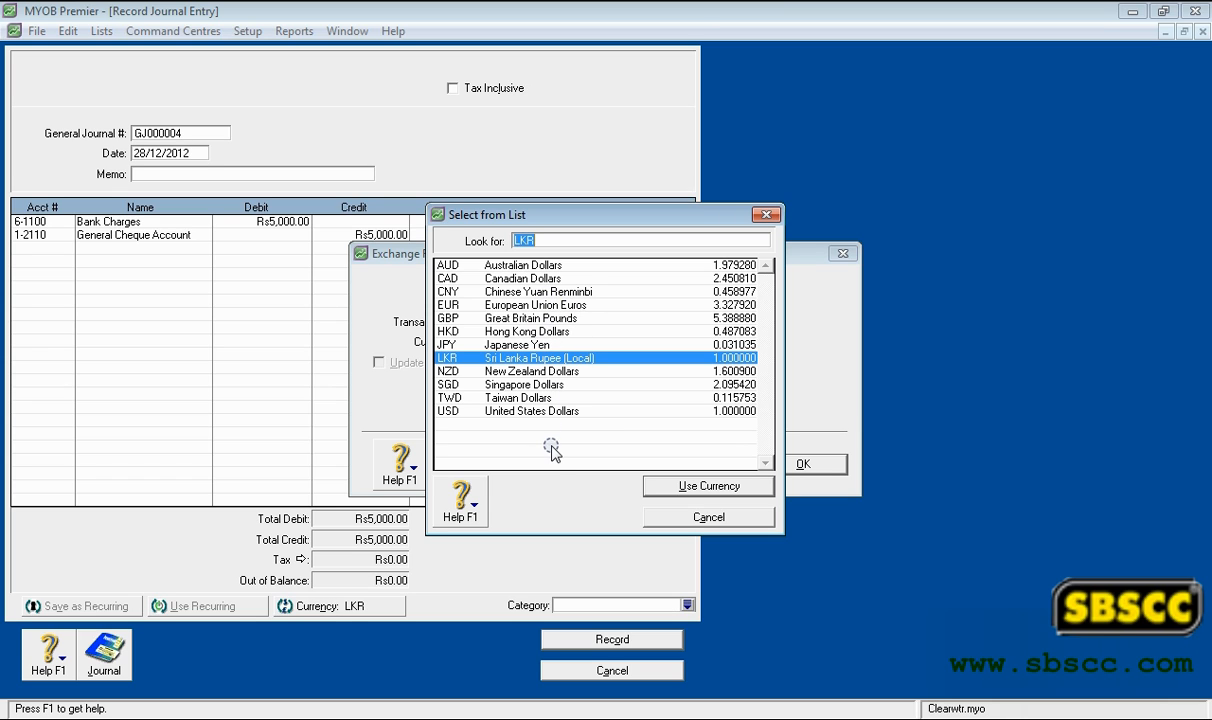
pyautogui.click(700, 518)
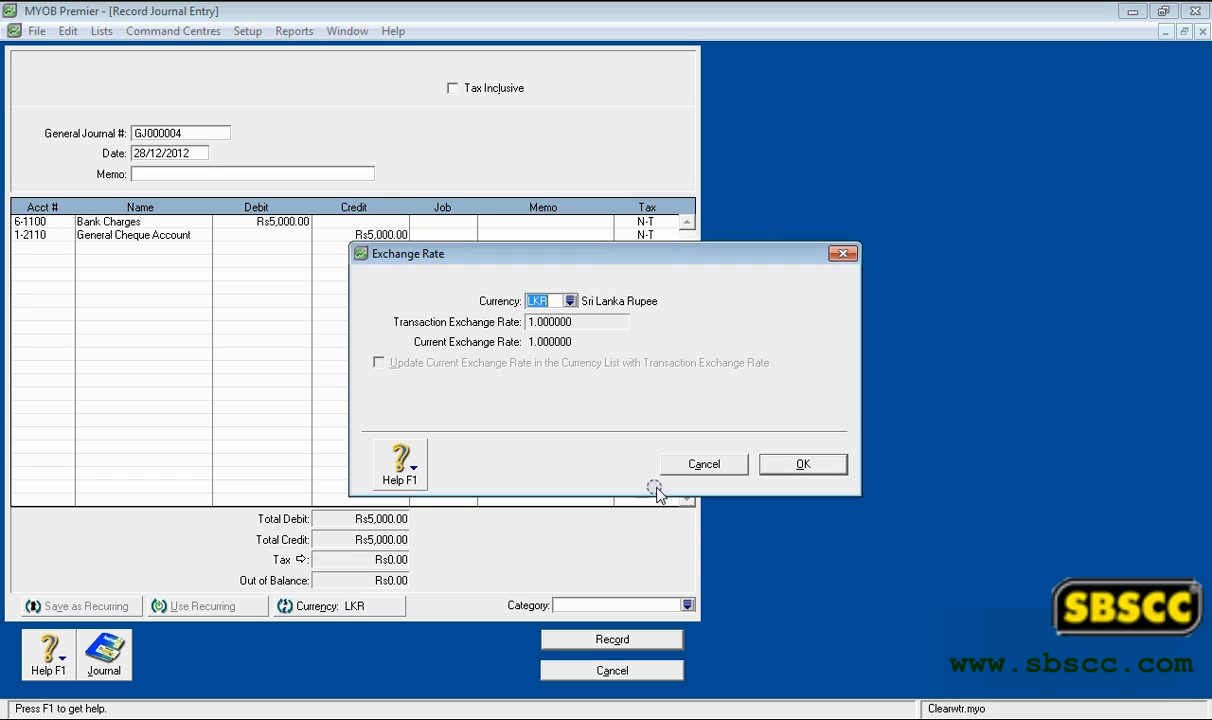
pyautogui.click(683, 468)
# - Check the System preferences for multiple currencies and category tracking, and return to the journal entry
pyautogui.click(247, 31)
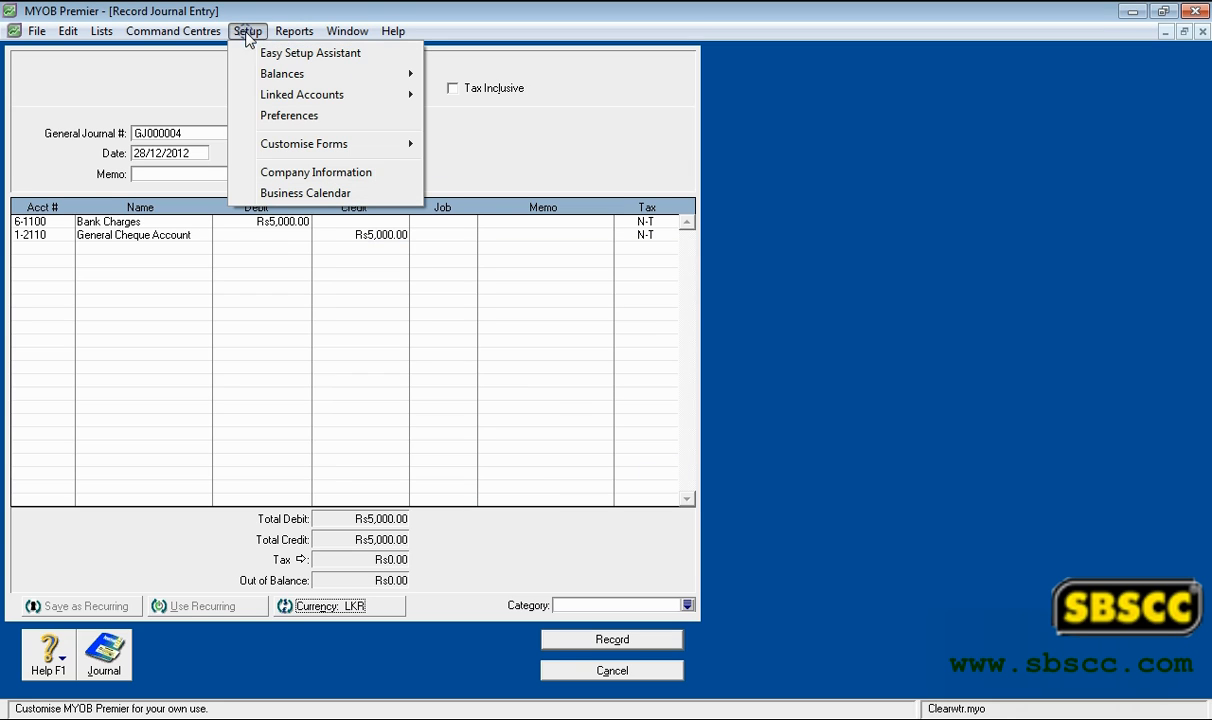
pyautogui.click(249, 116)
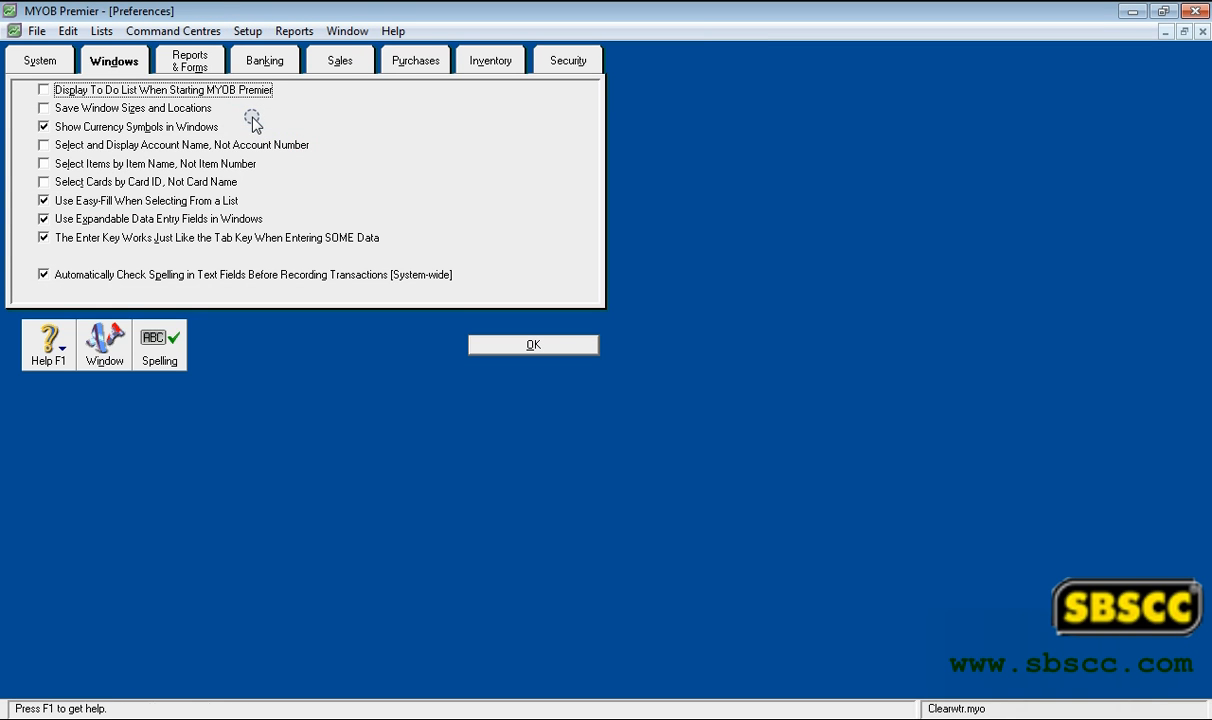
pyautogui.click(55, 65)
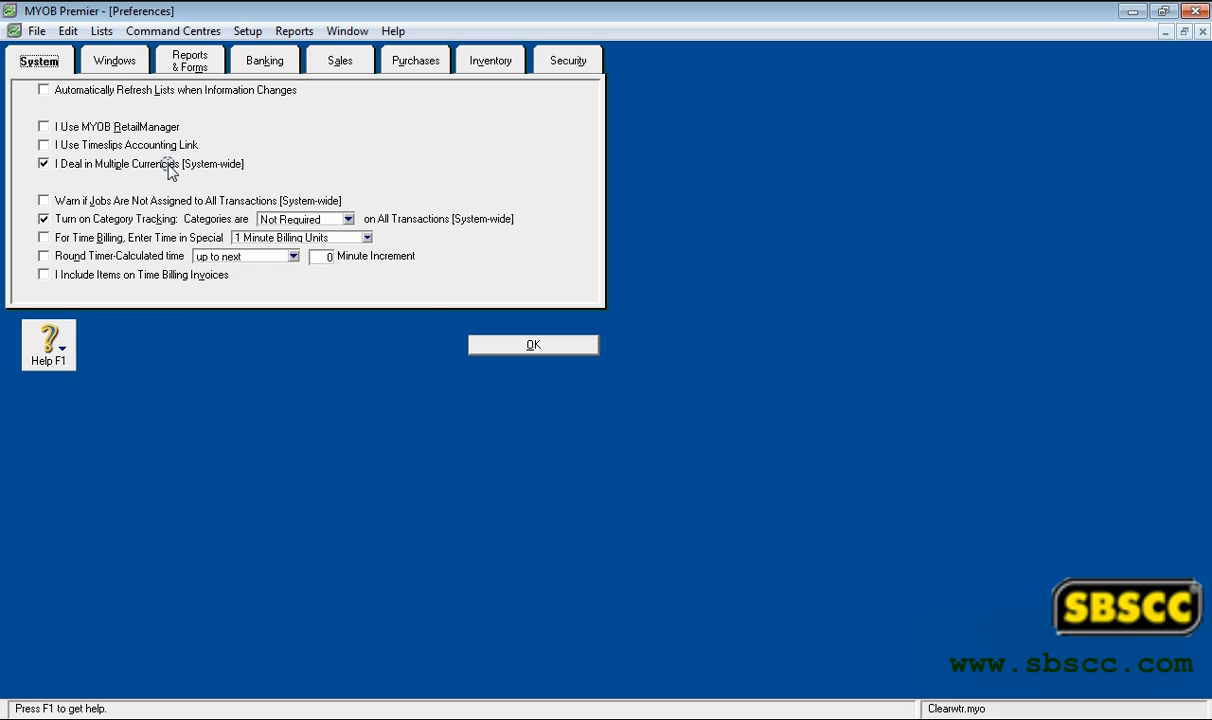
pyautogui.click(516, 350)
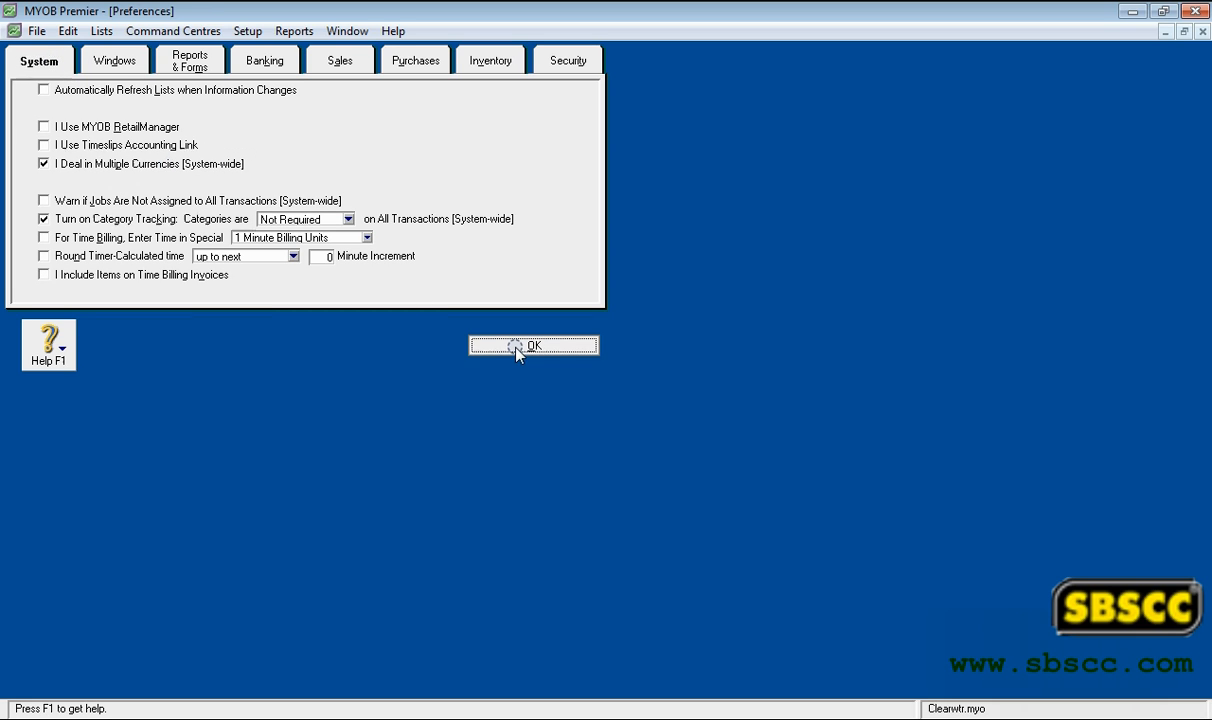
# - View the categories available for the journal entry without choosing one, and check the category tracking setting in the System preferences
pyautogui.click(687, 605)
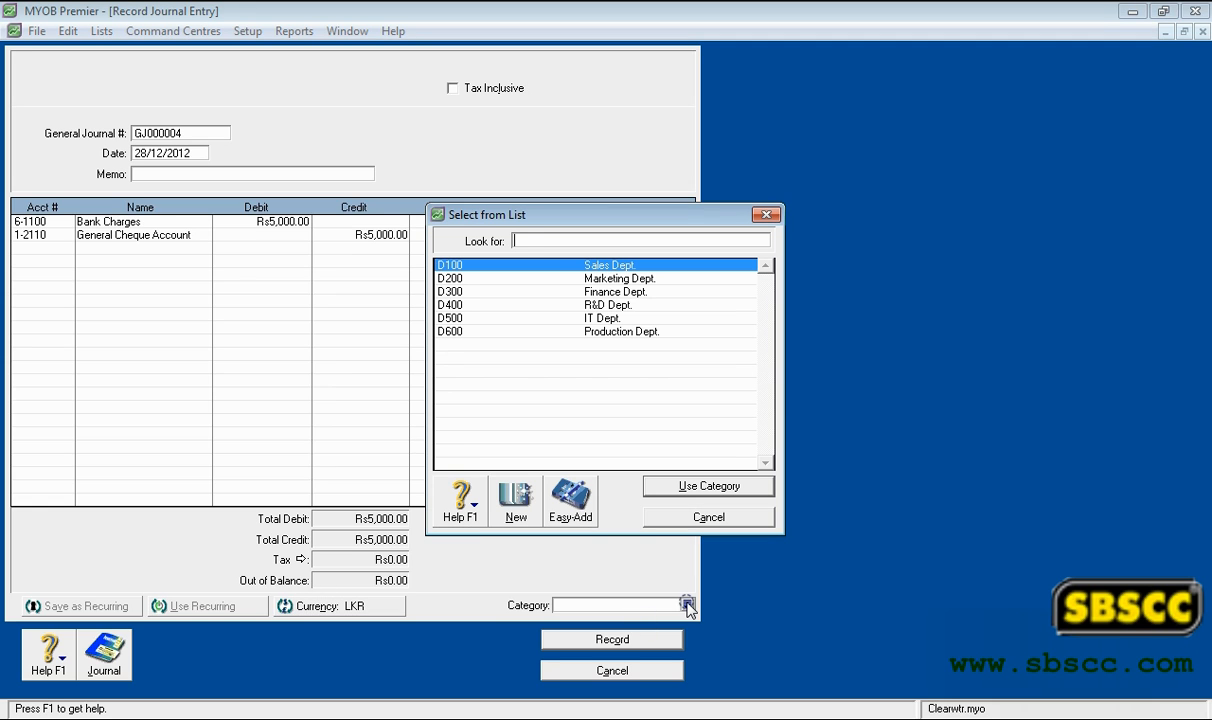
pyautogui.click(697, 517)
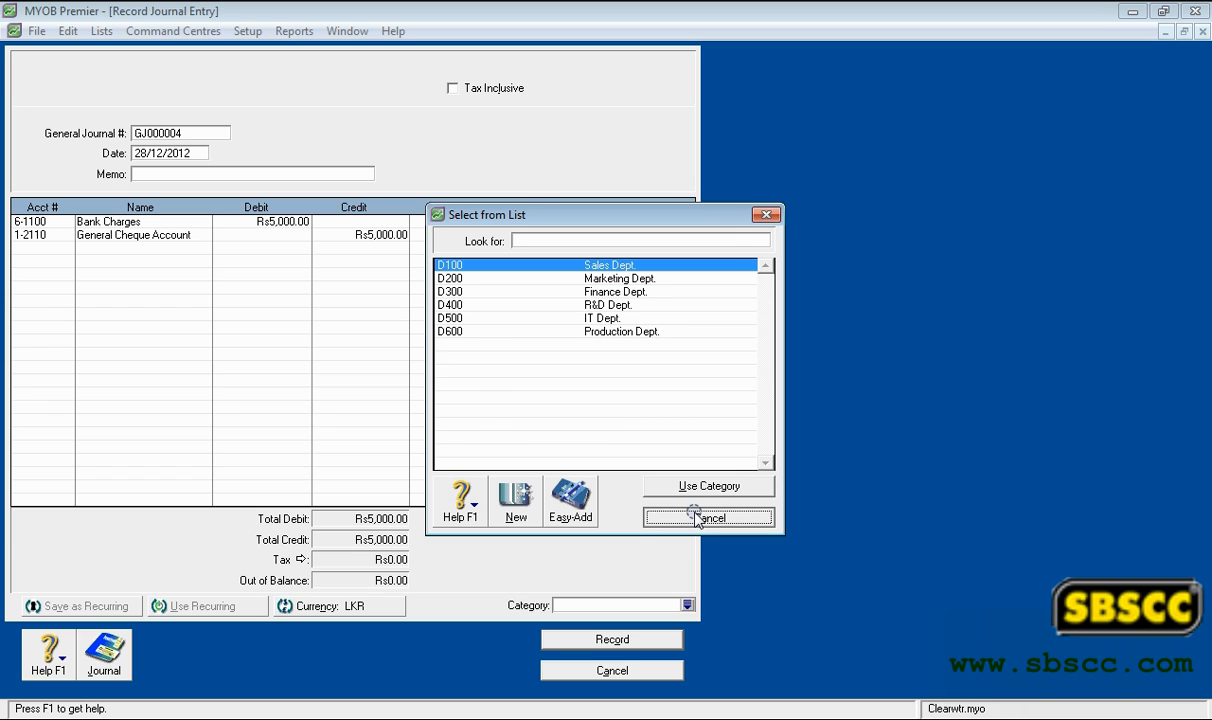
pyautogui.click(249, 33)
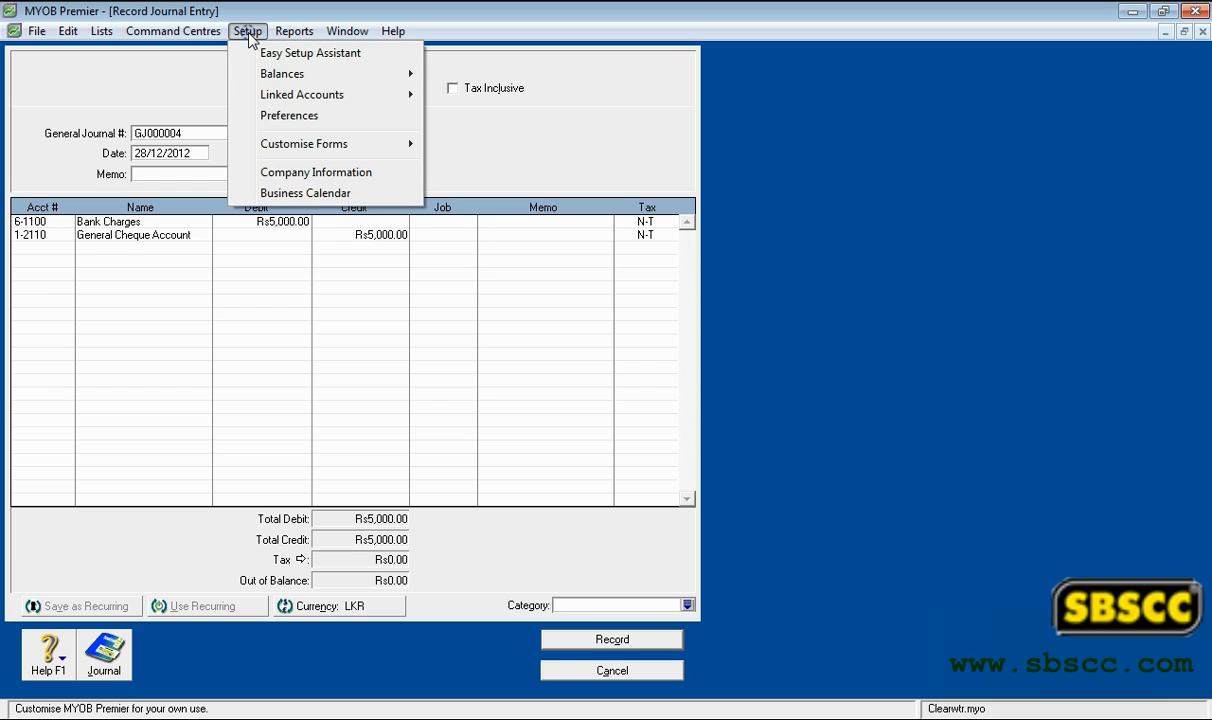
pyautogui.click(264, 116)
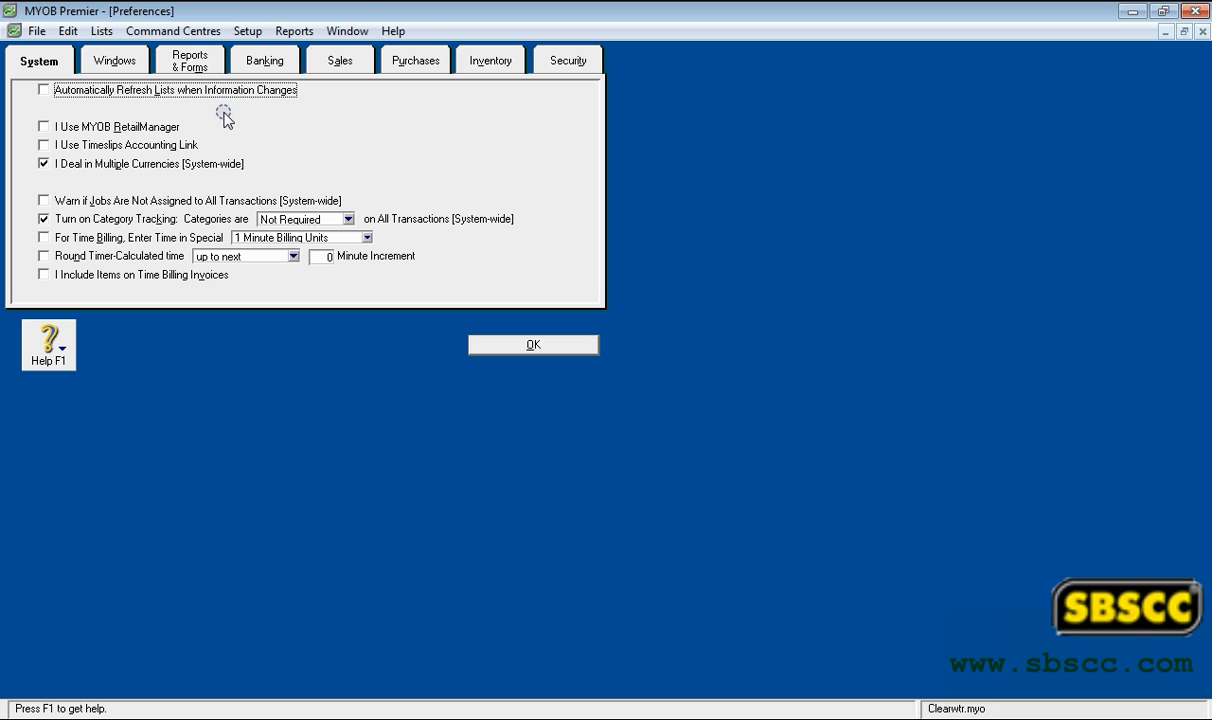
pyautogui.click(503, 345)
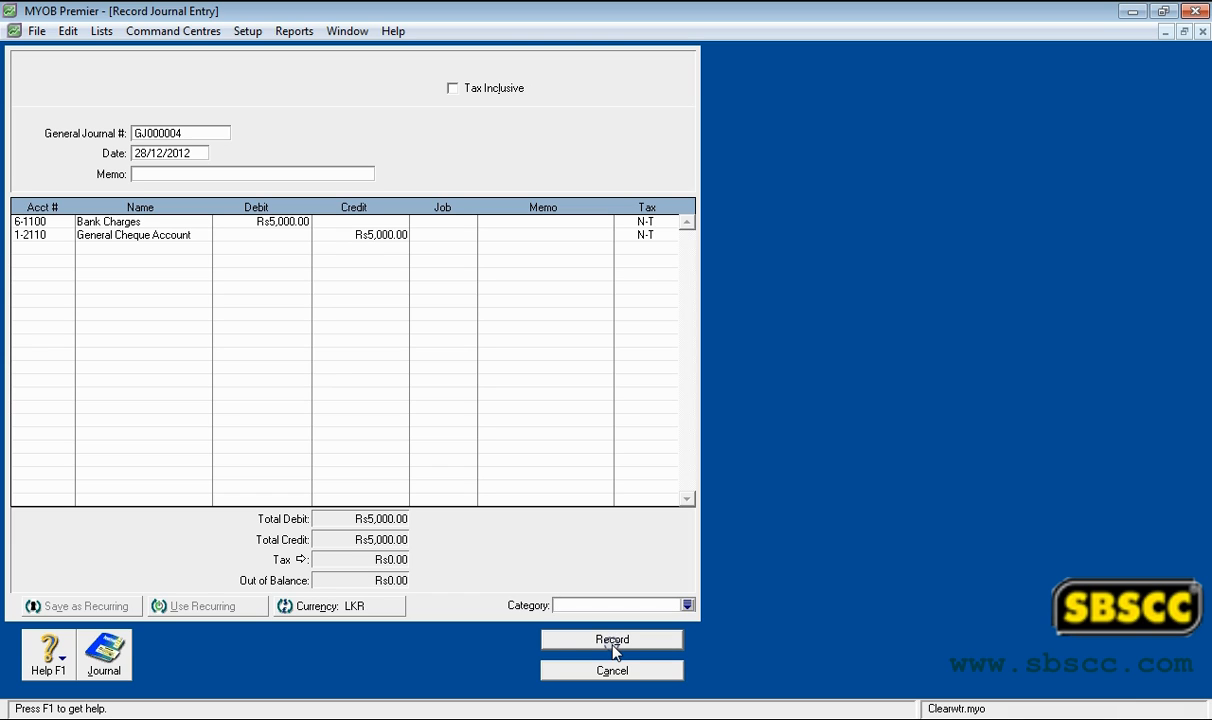
# - Discard the bank charges journal entry without recording it, and close the entry window to return to the Accounts command centre
pyautogui.click(115, 650)
pyautogui.click(512, 664)
pyautogui.click(566, 676)
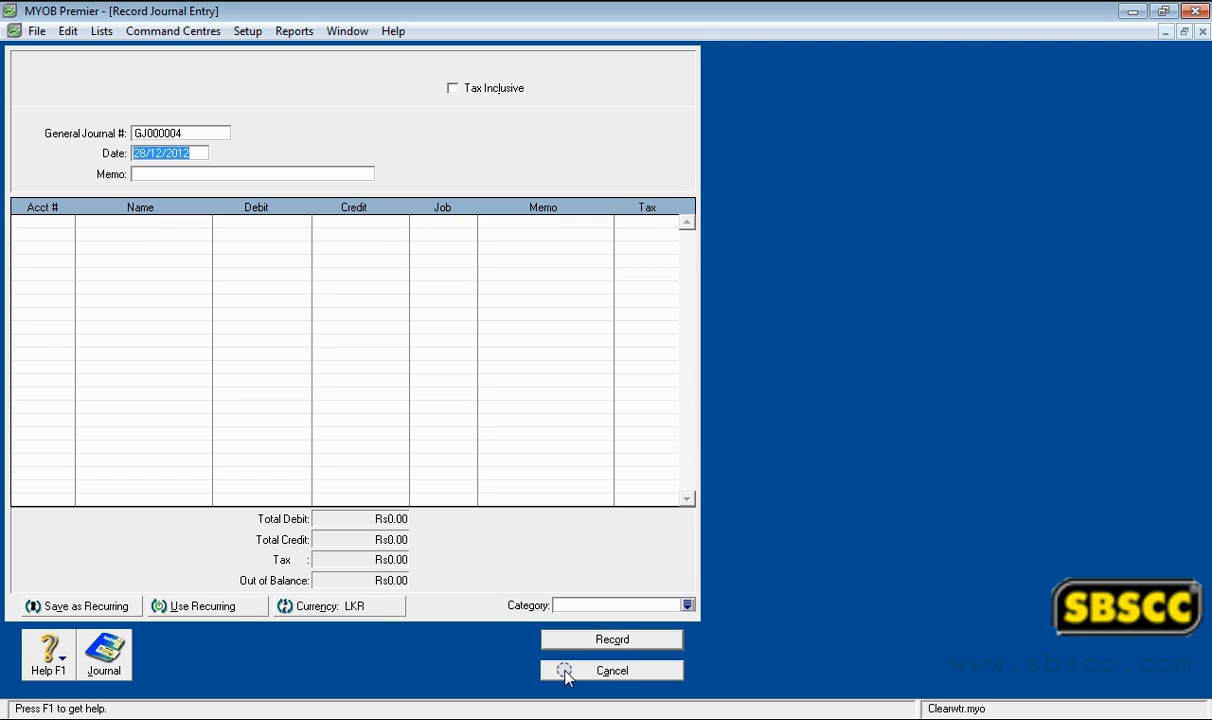
pyautogui.click(566, 671)
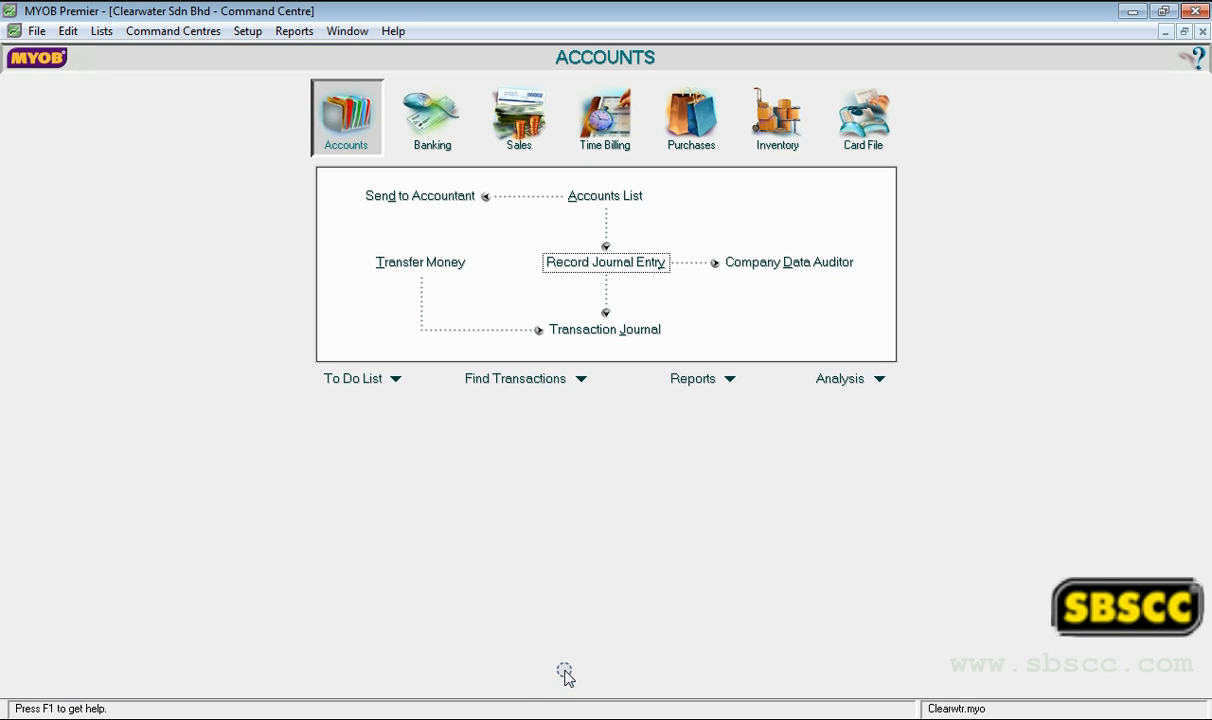